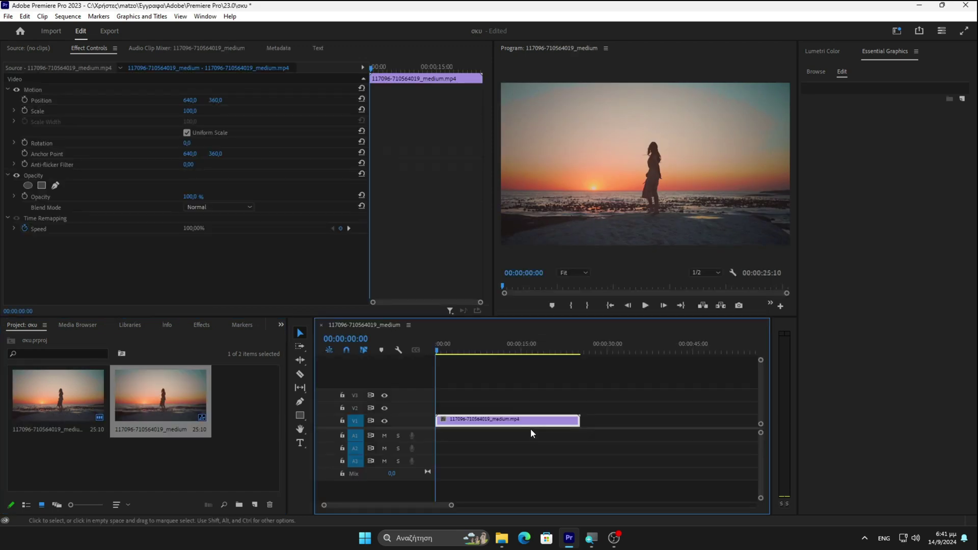
Trim the end of the beach sunset clip on V1 so it lasts 00:00:19:20
drag(575, 421, 520, 432)
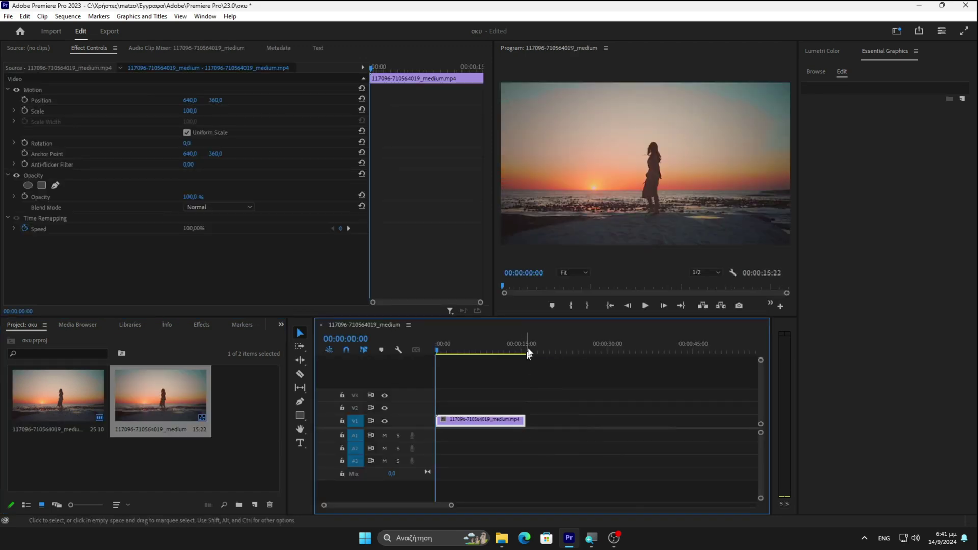
drag(441, 356, 527, 338)
drag(524, 420, 548, 419)
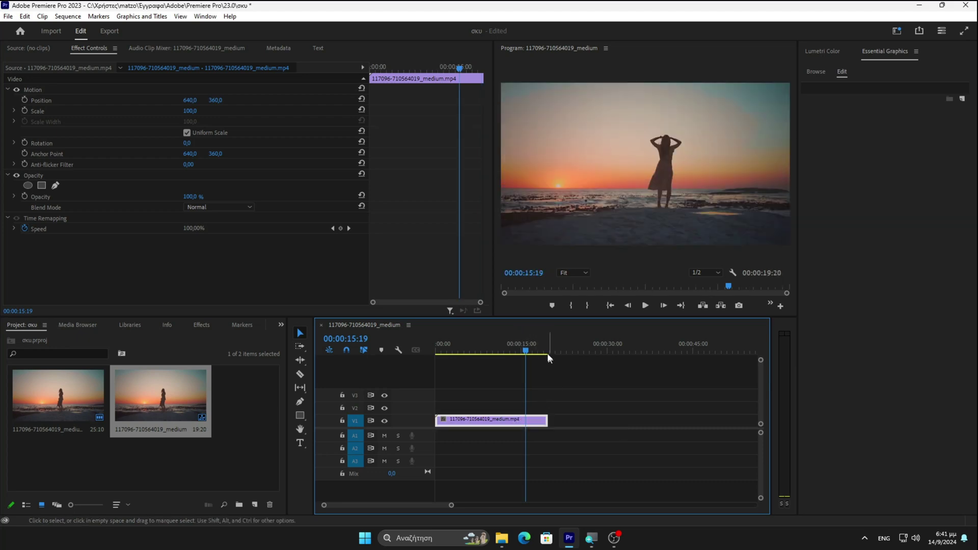
Add a text layer reading SUNSET over the sky at the start of the sequence
drag(526, 352, 420, 356)
click(305, 444)
click(536, 158)
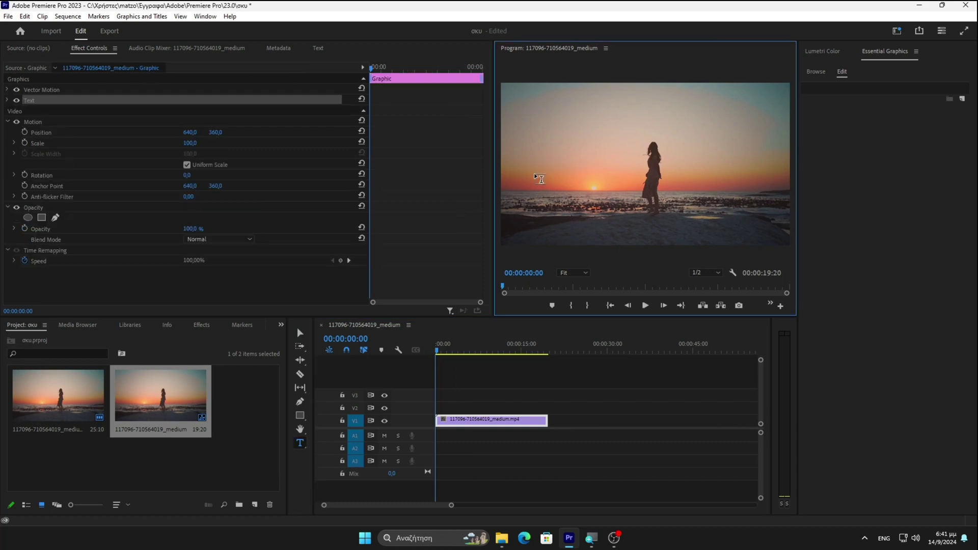
text(S)
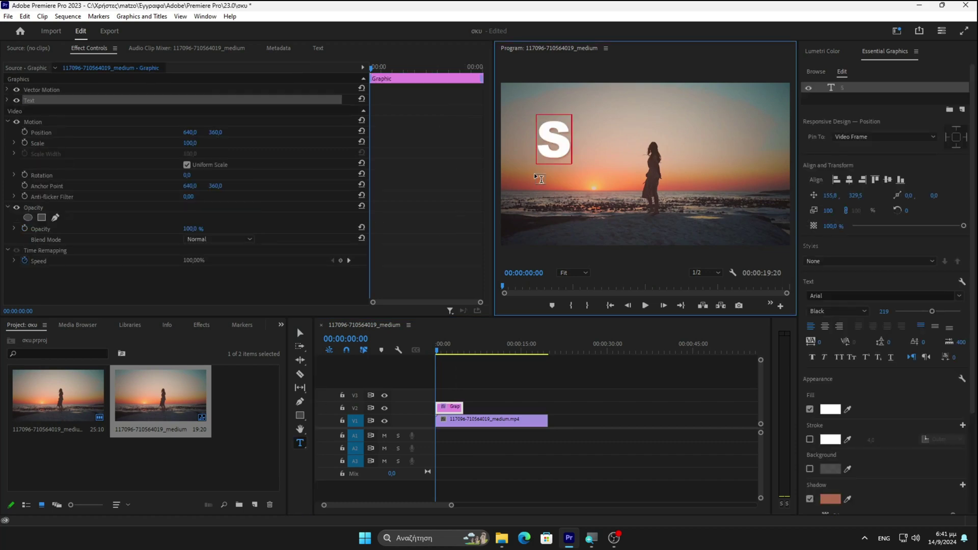
text(UNSET)
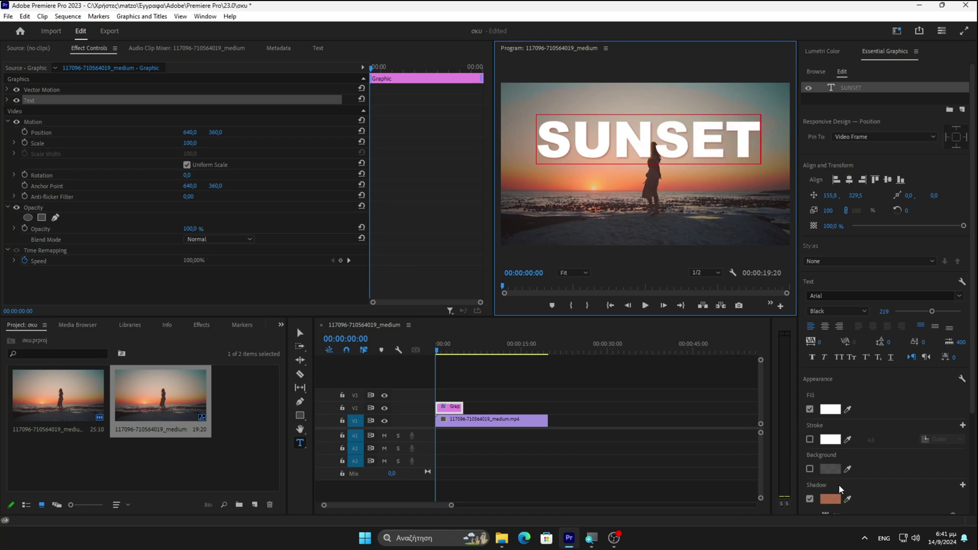
Sample a tan shadow colour for the SUNSET title and stretch its vertical scale to 126% with the scale proportions unlinked
click(848, 502)
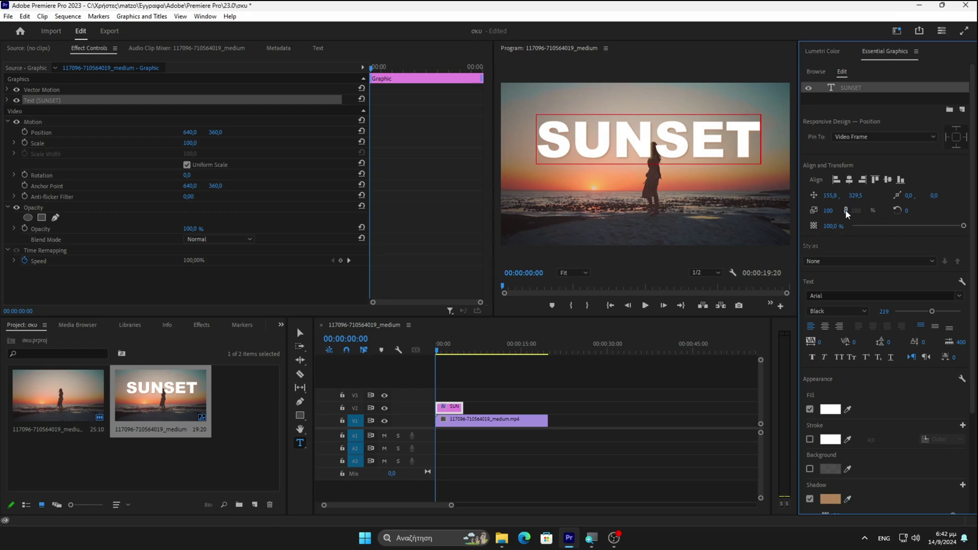
click(300, 333)
drag(648, 114, 648, 99)
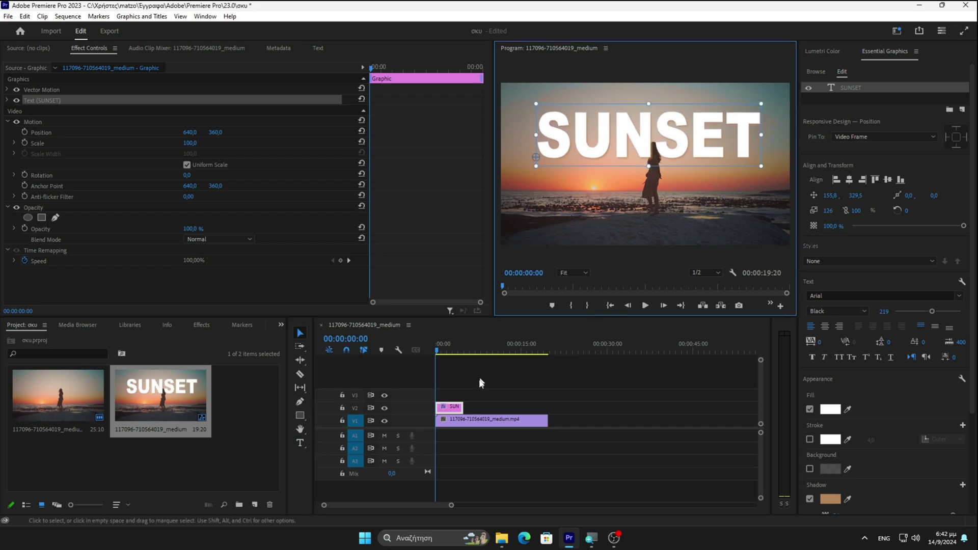
Extend the SUNSET title to the end of the footage and duplicate the V1 video clip onto V3 above it
drag(462, 406, 547, 406)
click(503, 421)
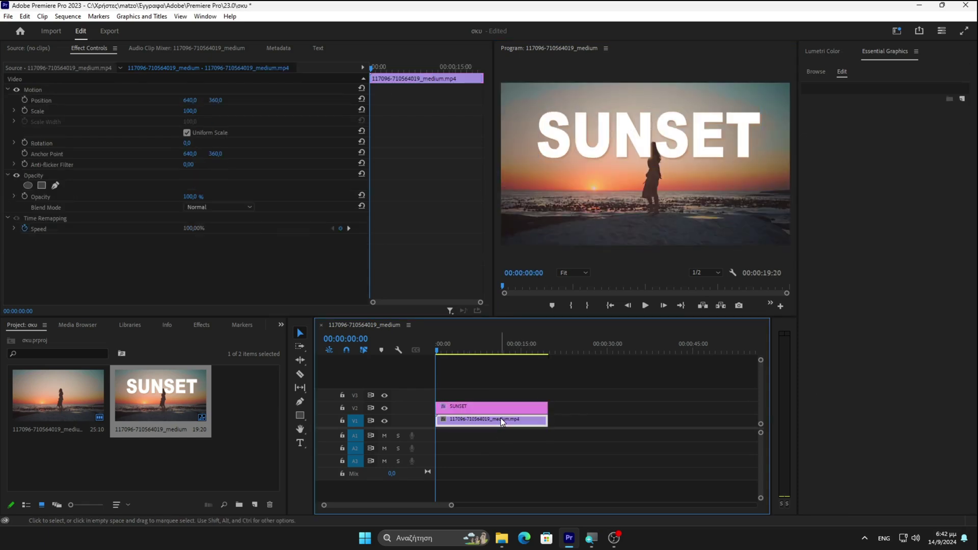
drag(503, 420, 502, 395)
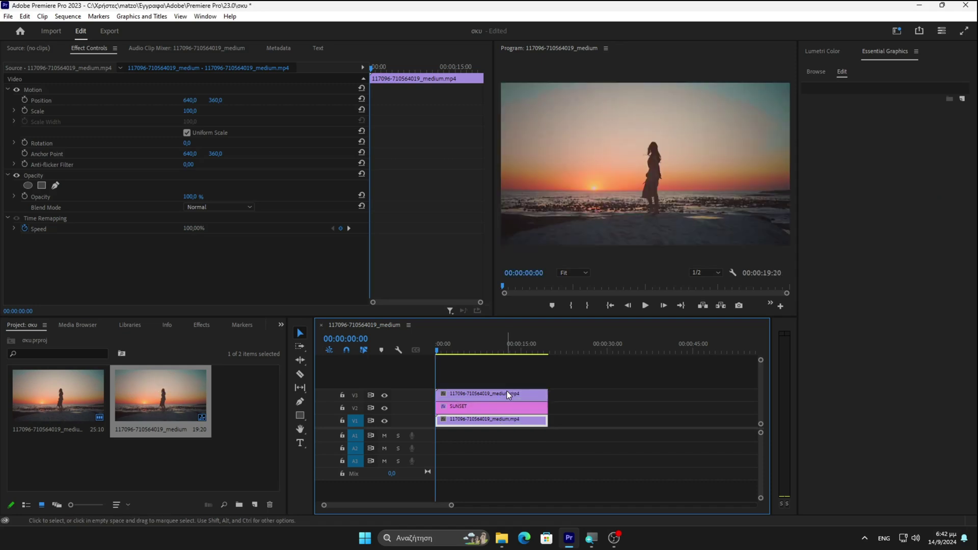
Find the Color Key effect and apply it to the duplicated video clip on V3
click(202, 325)
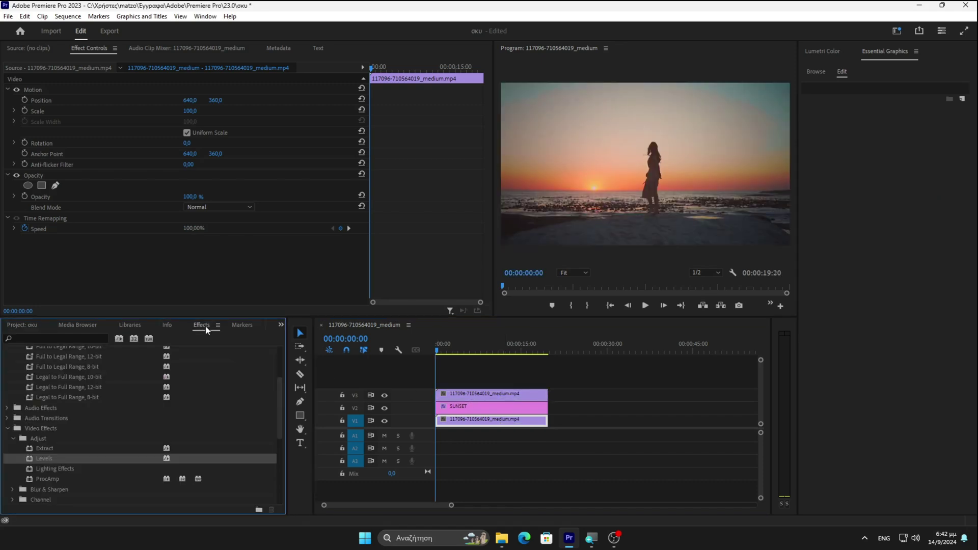
click(23, 338)
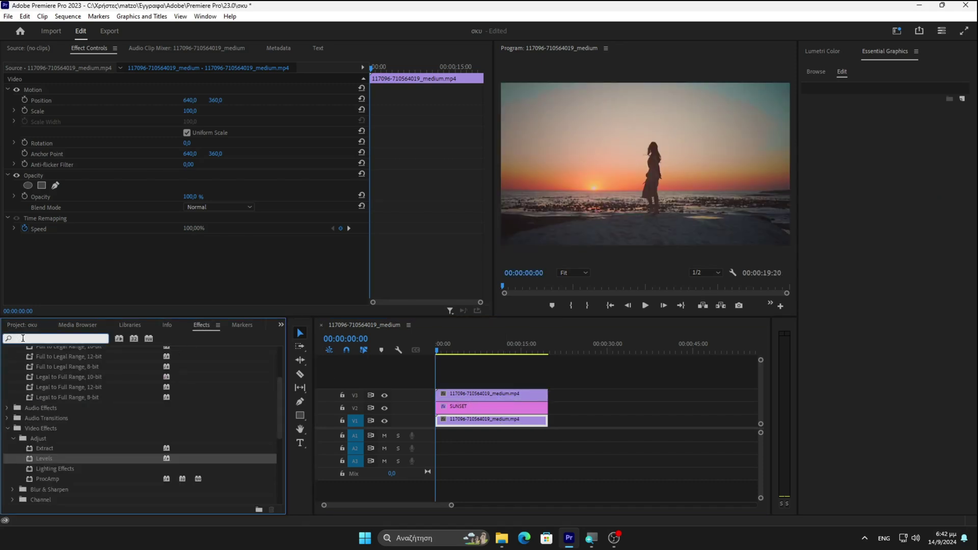
text(color ke)
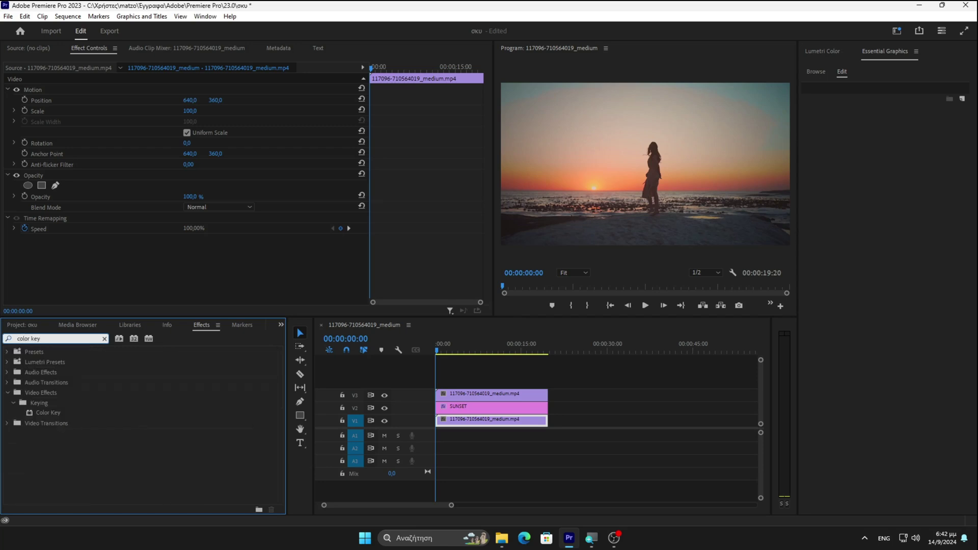
text(y)
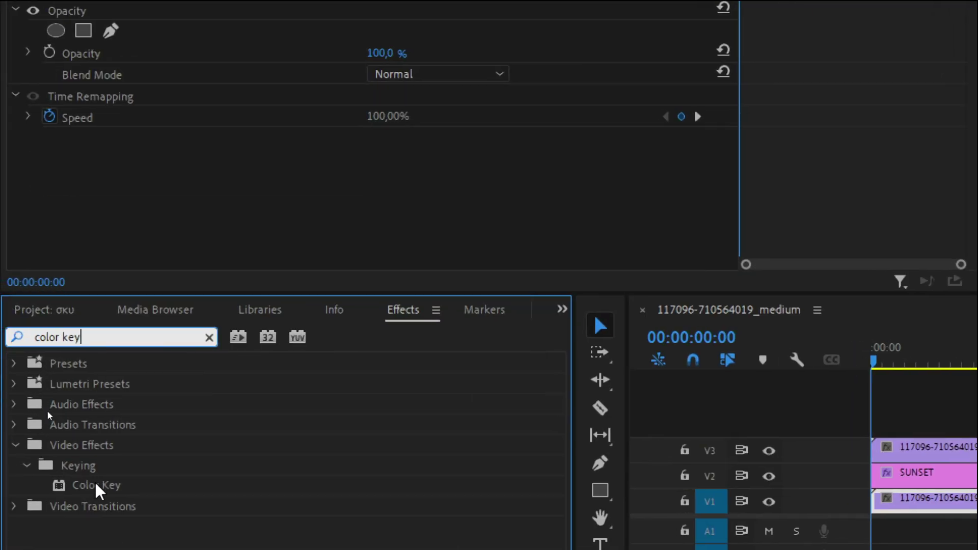
drag(97, 488, 207, 497)
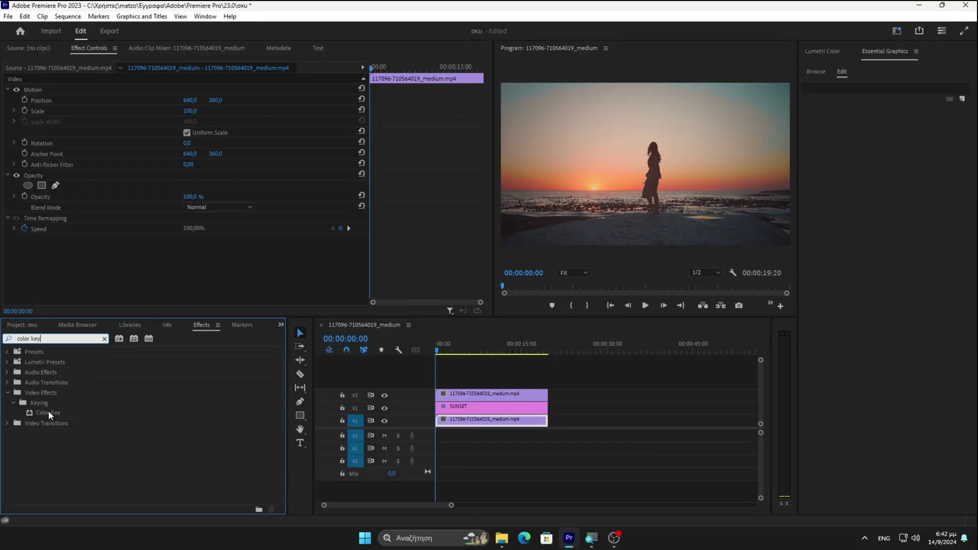
drag(103, 419, 458, 396)
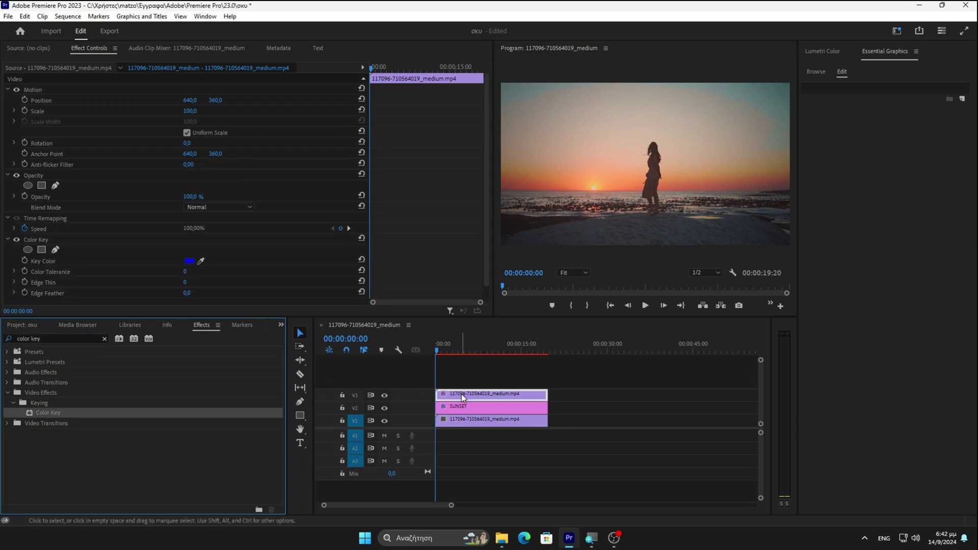
Sample the orange sky near the woman as the key colour and set Color Tolerance to 167
click(201, 261)
click(611, 169)
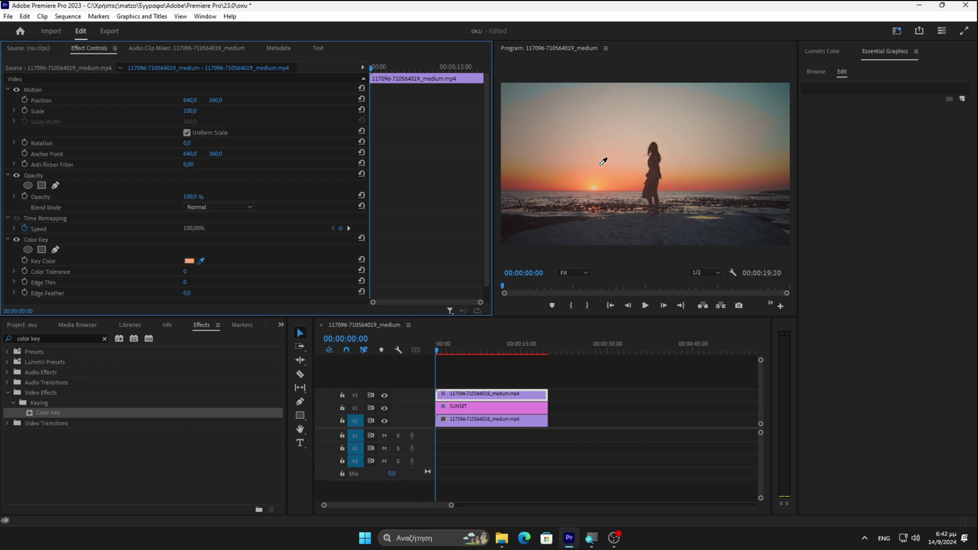
click(198, 270)
drag(186, 271, 239, 271)
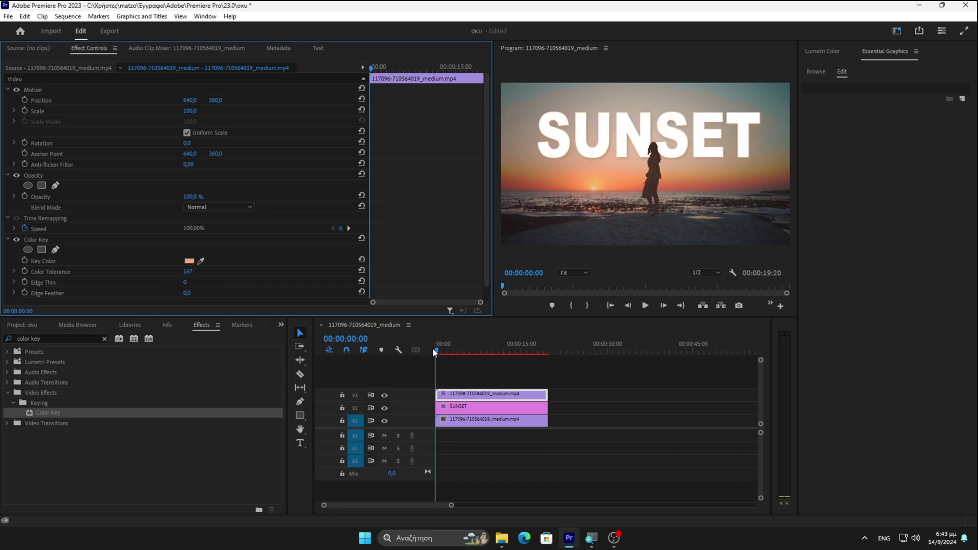
Adjust the ends of all three stacked clips so they finish together at 00:00:20:16
drag(436, 351, 549, 349)
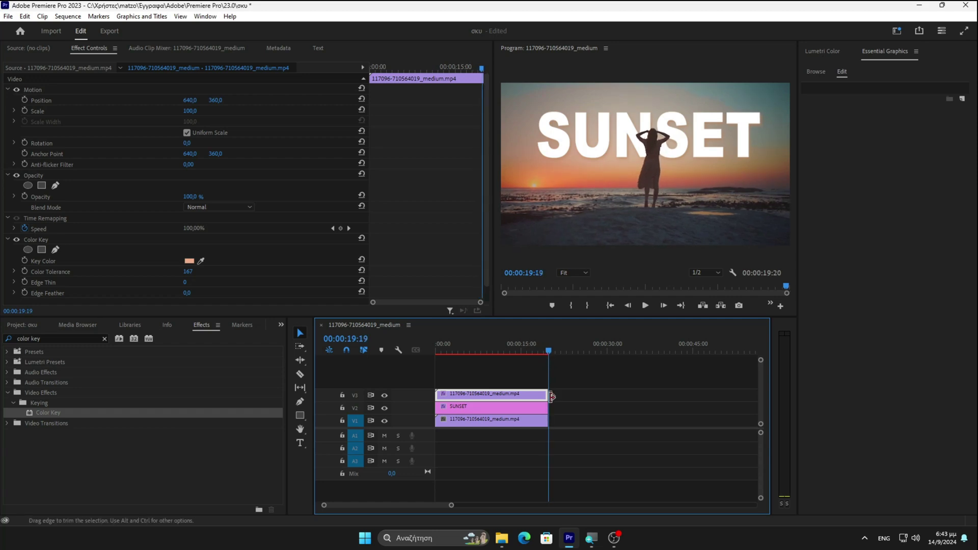
drag(551, 397, 557, 419)
click(554, 352)
drag(554, 352, 551, 357)
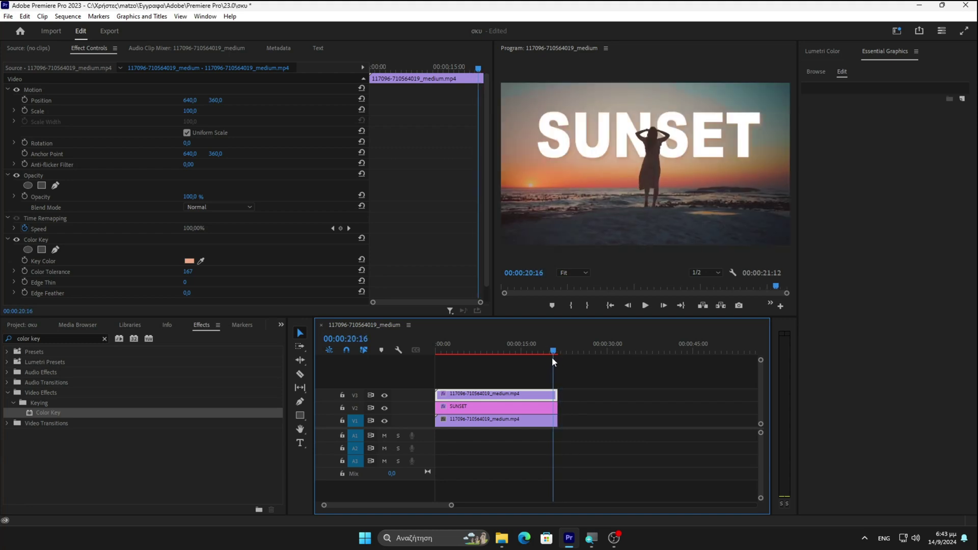
drag(557, 395, 553, 421)
click(552, 351)
Play the sequence from the start to check the title behind the woman
drag(544, 351, 427, 362)
click(645, 305)
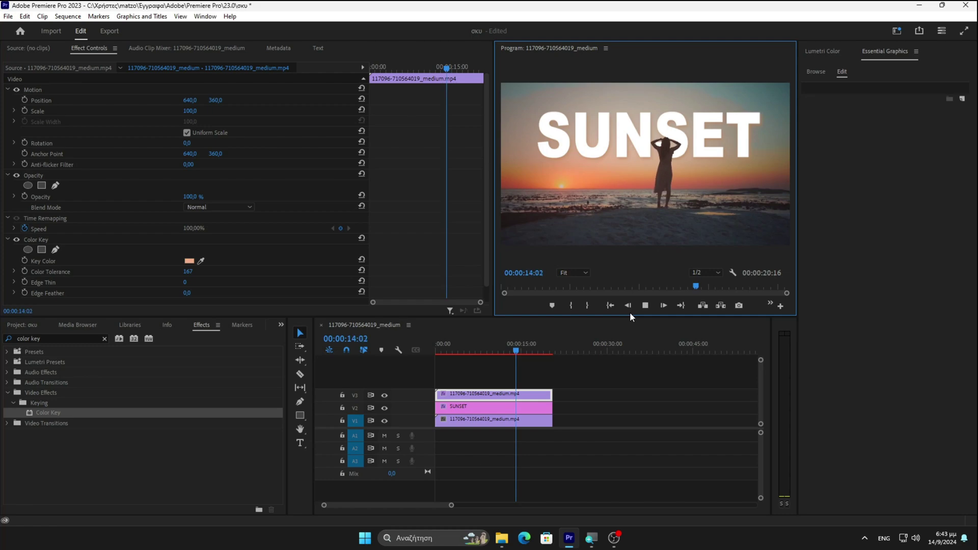
click(527, 408)
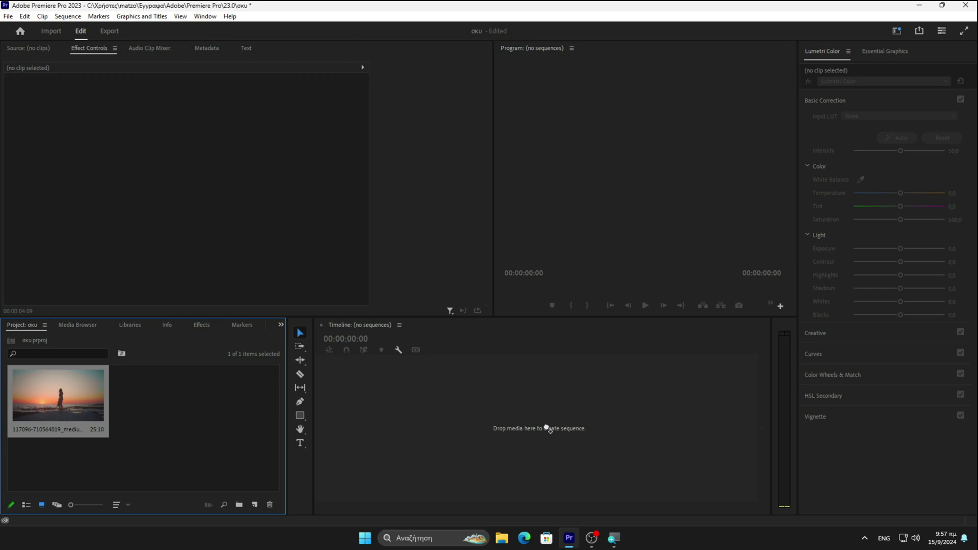
Create a new sequence from the beach sunset footage and trim its end to 00:00:19:23
drag(549, 429, 547, 431)
drag(437, 348, 548, 349)
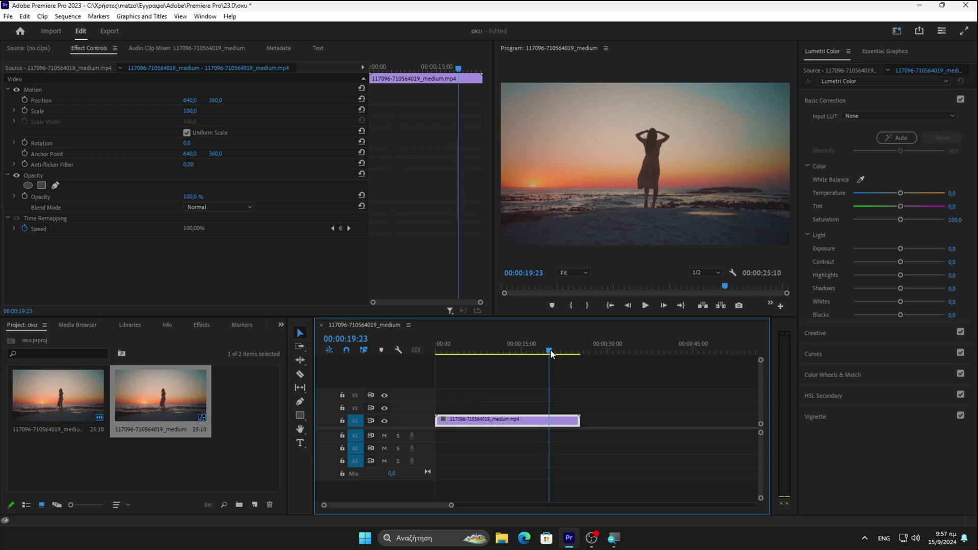
drag(580, 420, 549, 421)
Add a text layer reading SUNSET over the horizon at 00:00:06:19
click(300, 443)
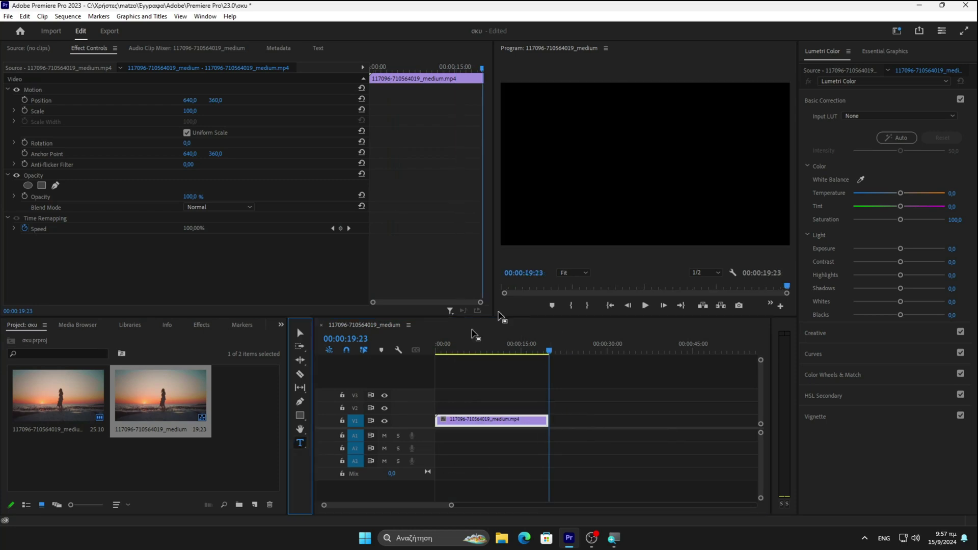
drag(550, 353, 473, 352)
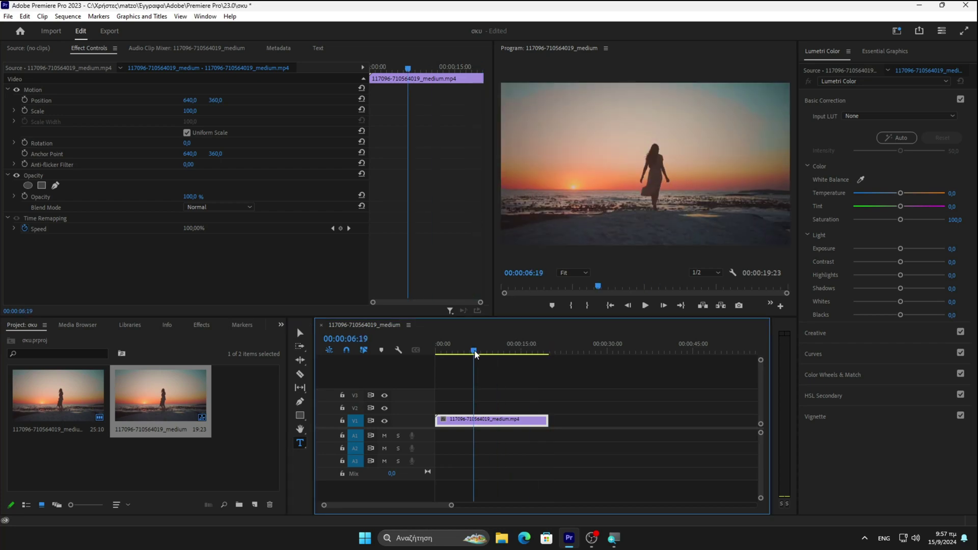
click(551, 177)
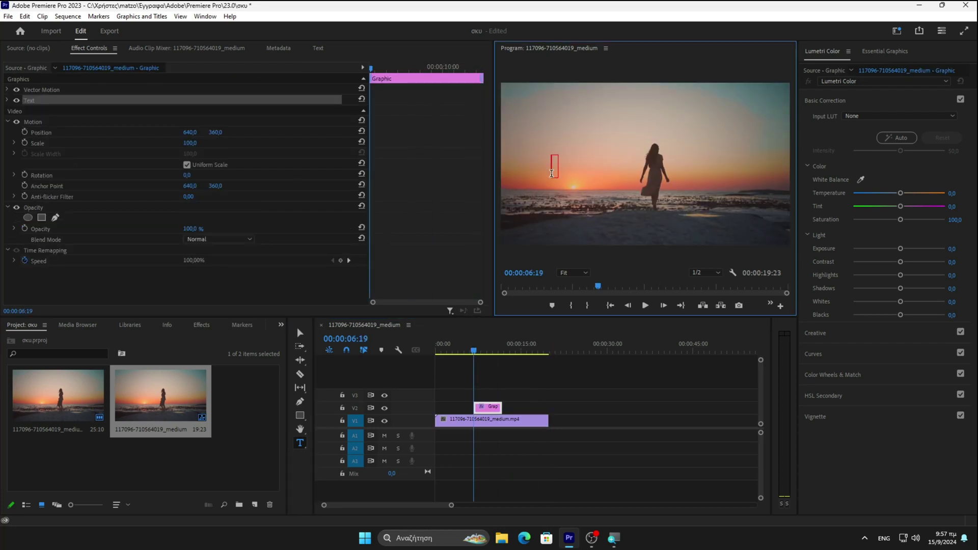
text(SUNSET)
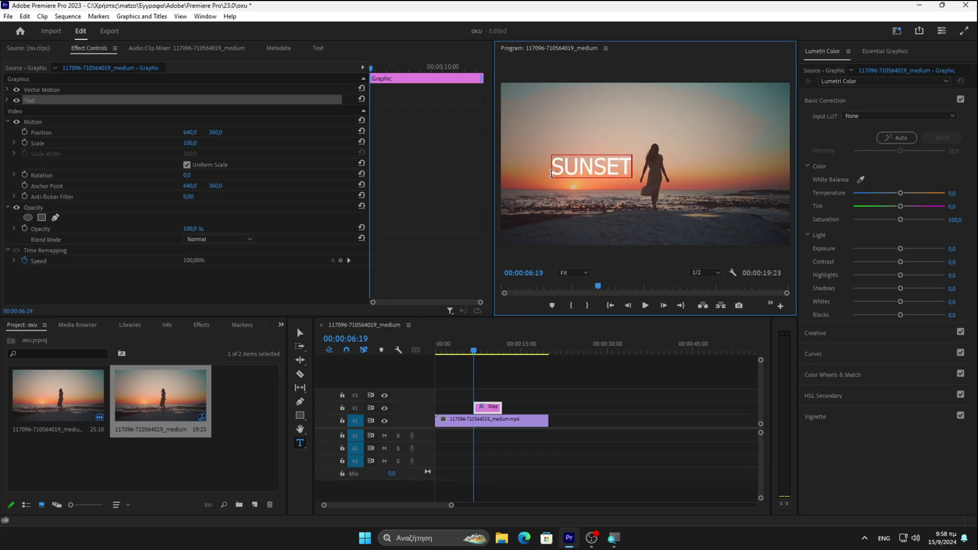
Format the SUNSET text in Arial Black at size 191
click(300, 334)
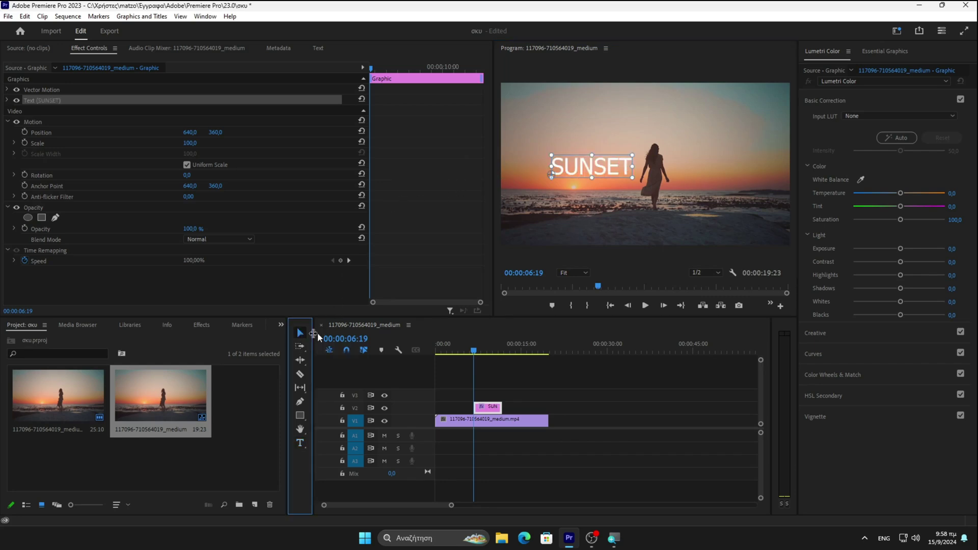
double_click(625, 166)
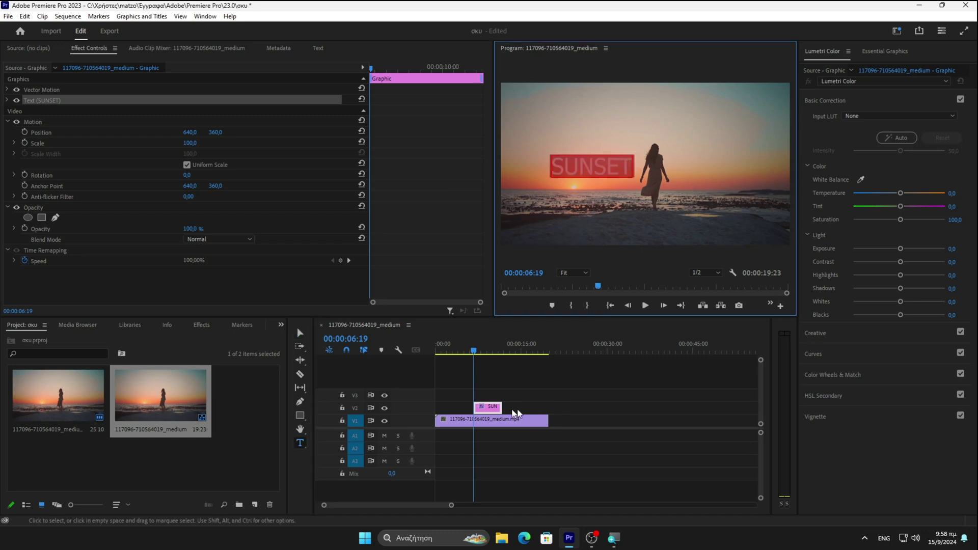
double_click(495, 412)
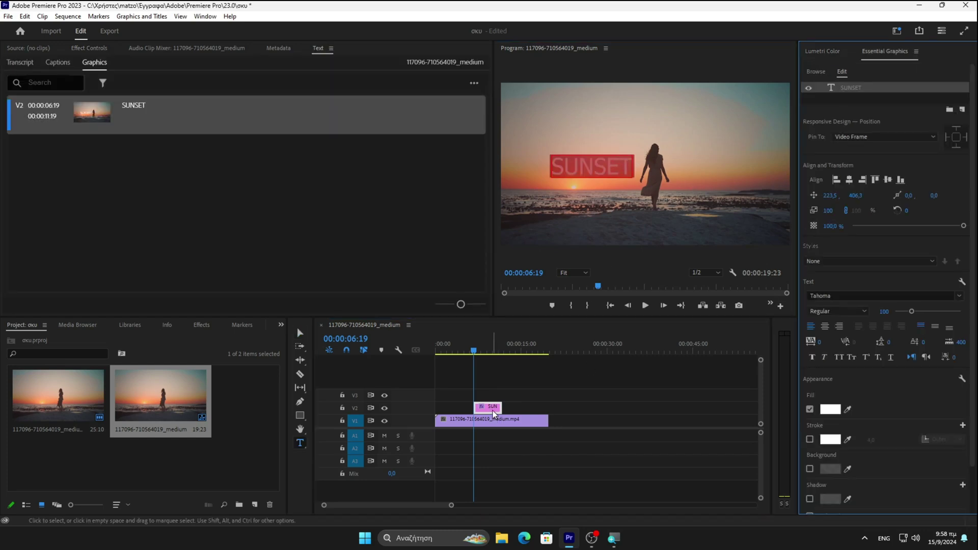
click(960, 297)
drag(975, 477, 975, 325)
click(812, 392)
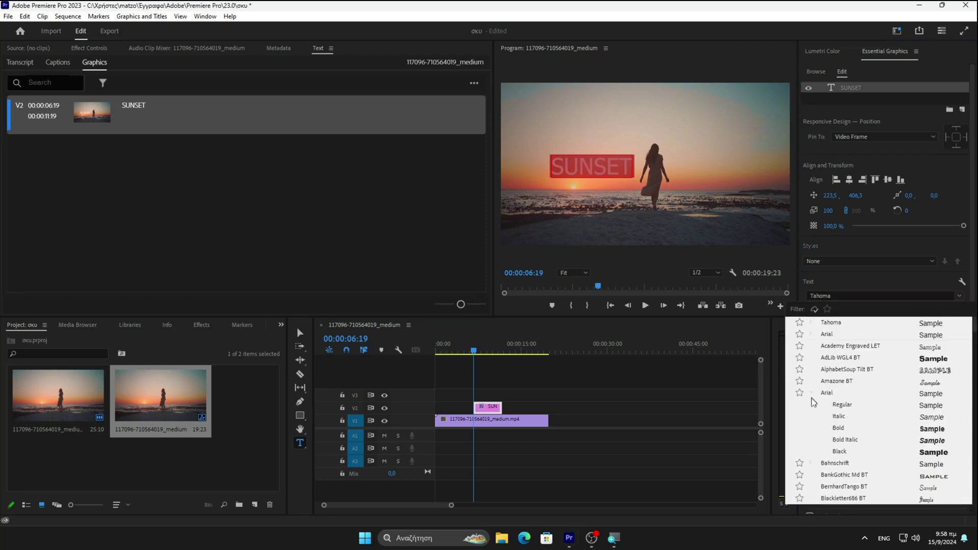
click(839, 452)
drag(912, 311, 927, 311)
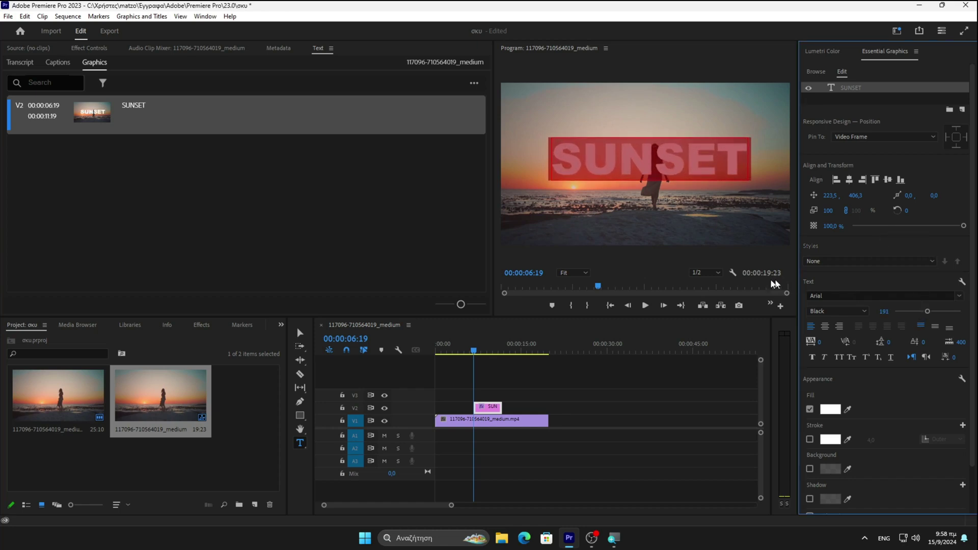
Stretch the SUNSET title clip on V2 to span the footage from 00:00:00:00 to 00:00:19:23
click(496, 348)
click(553, 191)
drag(487, 406, 548, 406)
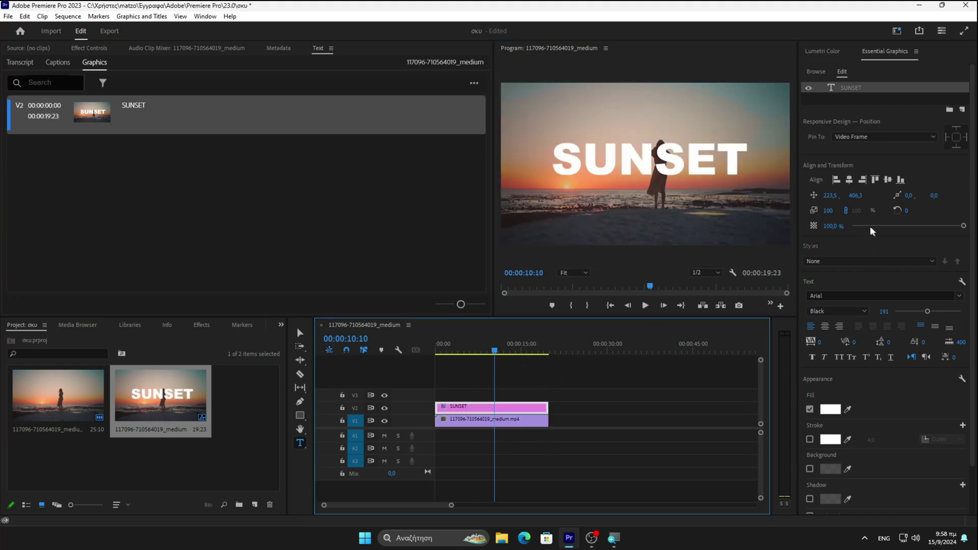
Center the SUNSET text horizontally in the frame and stretch only its height to 137 with scale unlinked
click(848, 209)
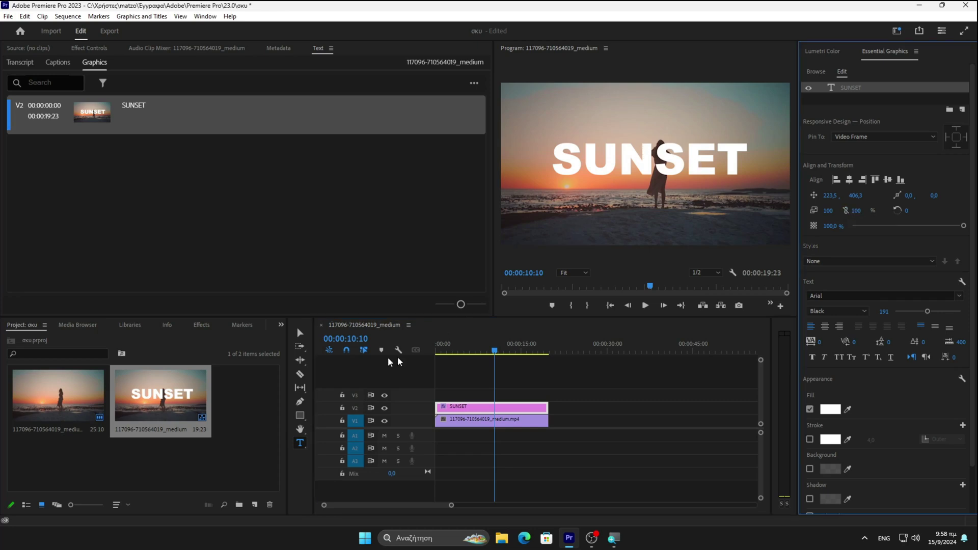
click(300, 333)
click(651, 167)
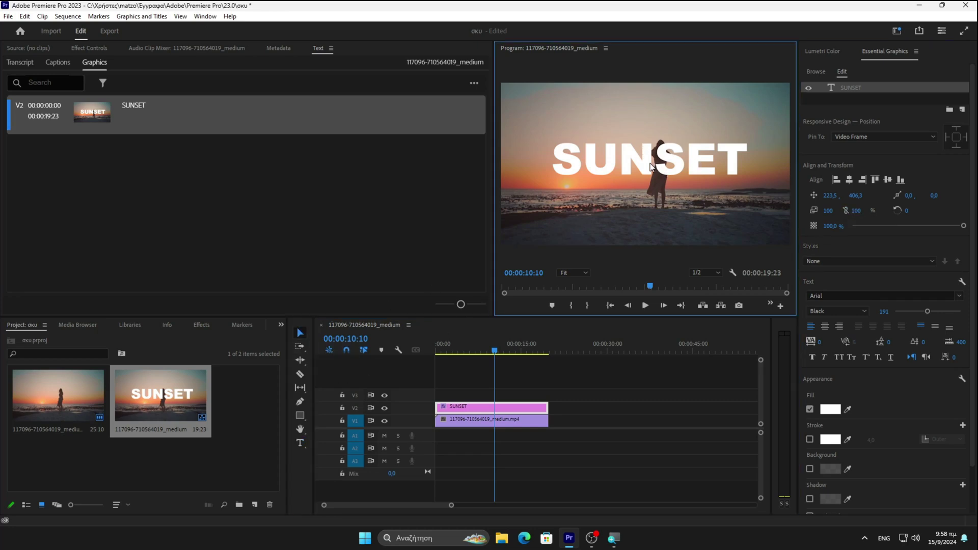
click(498, 407)
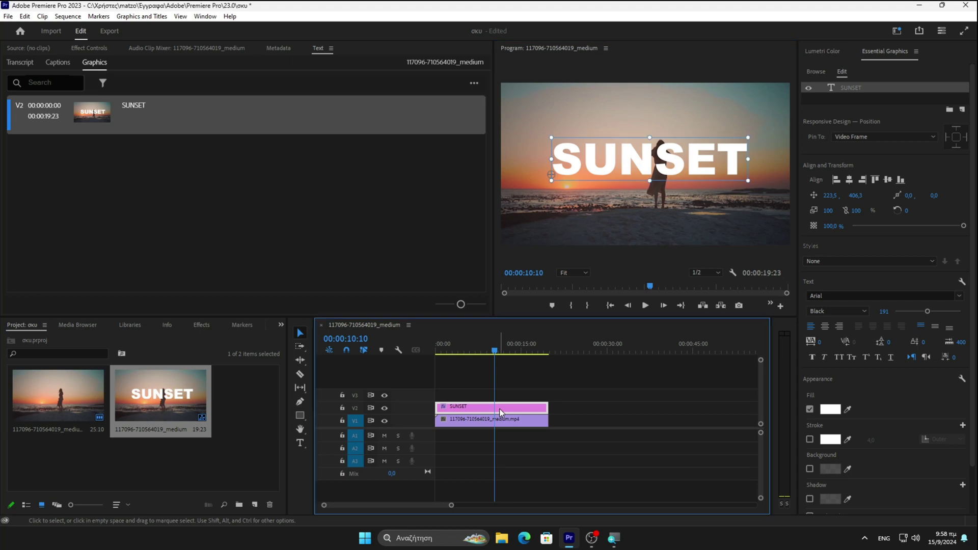
click(850, 181)
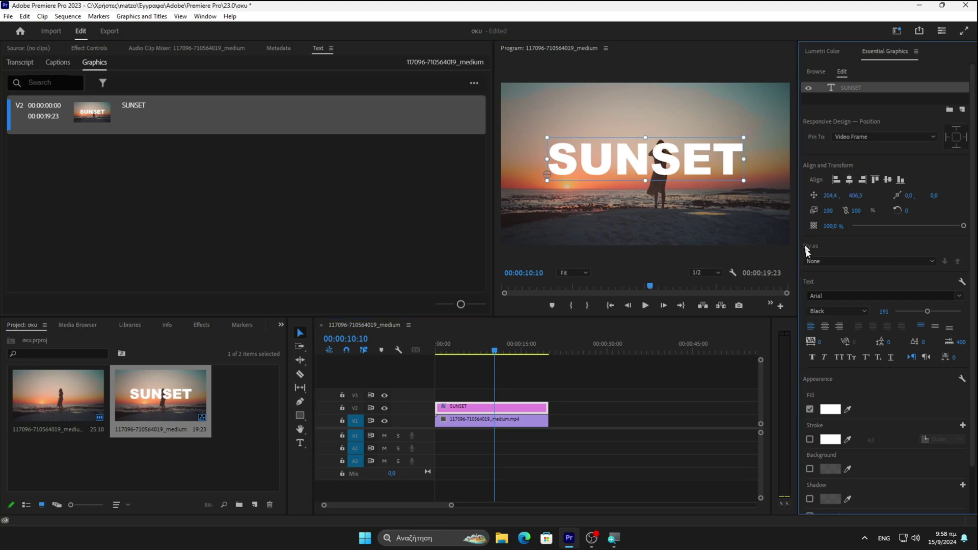
drag(650, 138, 650, 124)
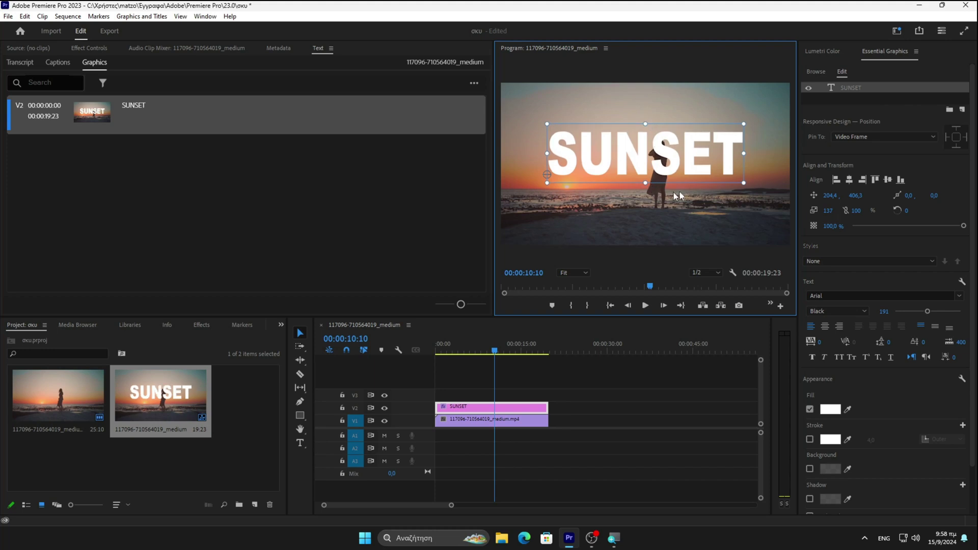
Add an opacity keyframe to the SUNSET clip at 00:00:18:13 and set its blend mode to Darken
drag(494, 350, 541, 353)
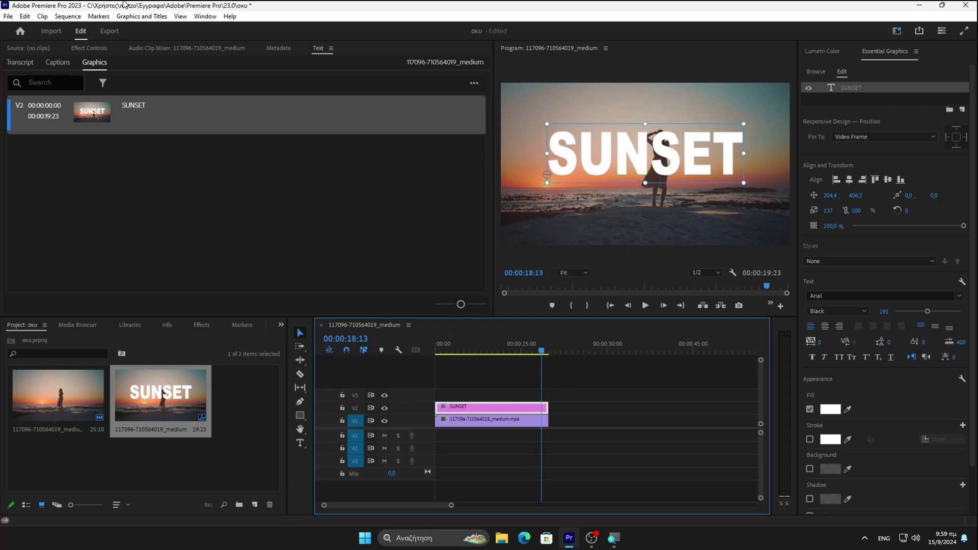
click(90, 47)
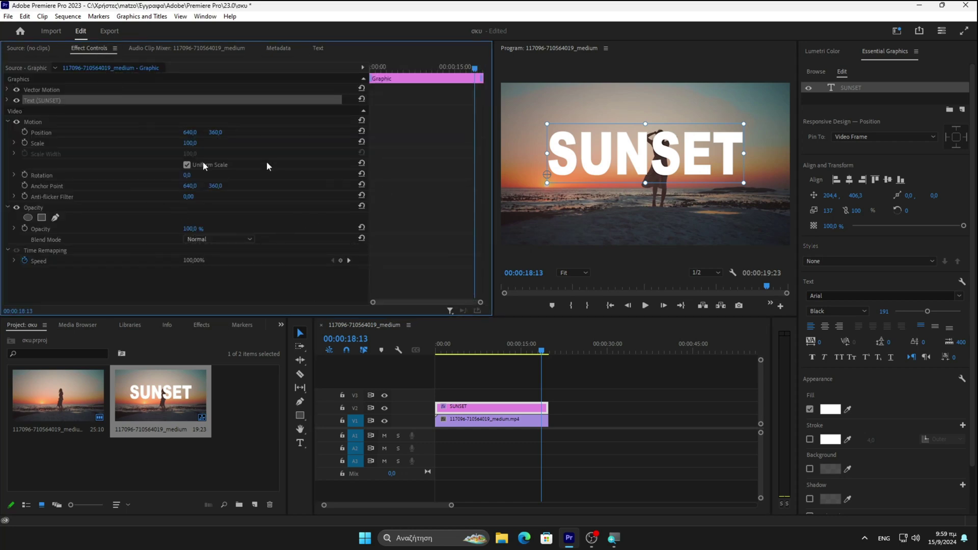
click(25, 228)
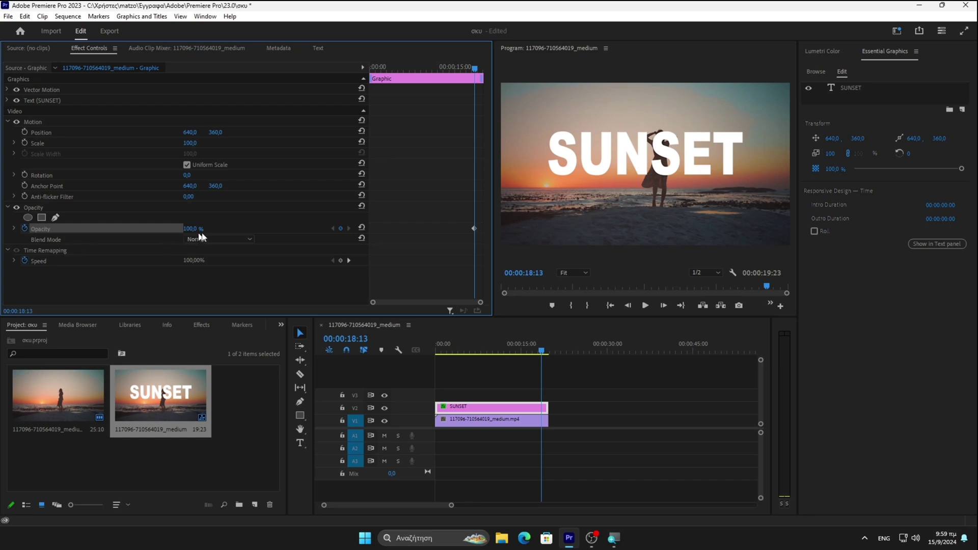
click(249, 238)
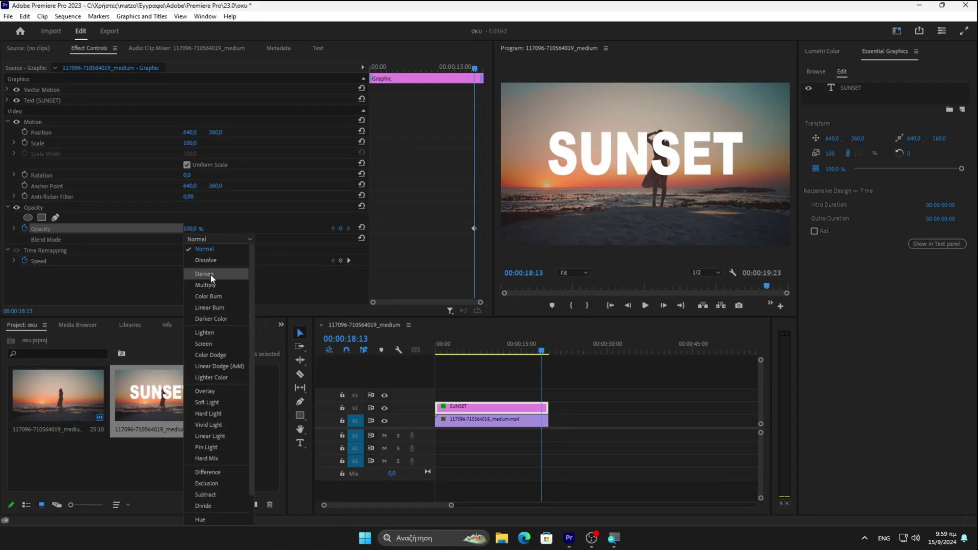
click(217, 271)
Apply Lumetri basic correction to the title: temperature 66.9, exposure -1.8, contrast 72.4, highlights -63.5, shadows -12.7, whites 32.6
drag(530, 356, 459, 355)
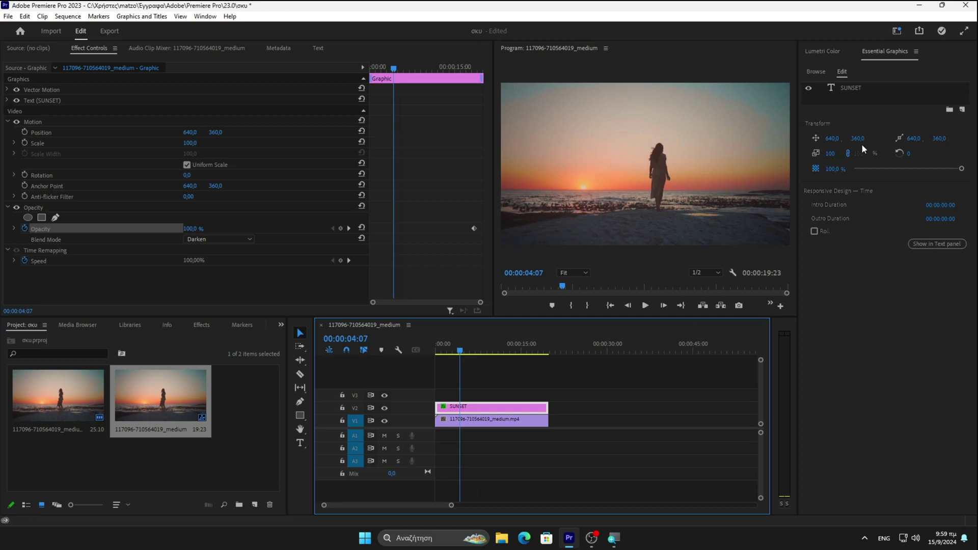
click(822, 50)
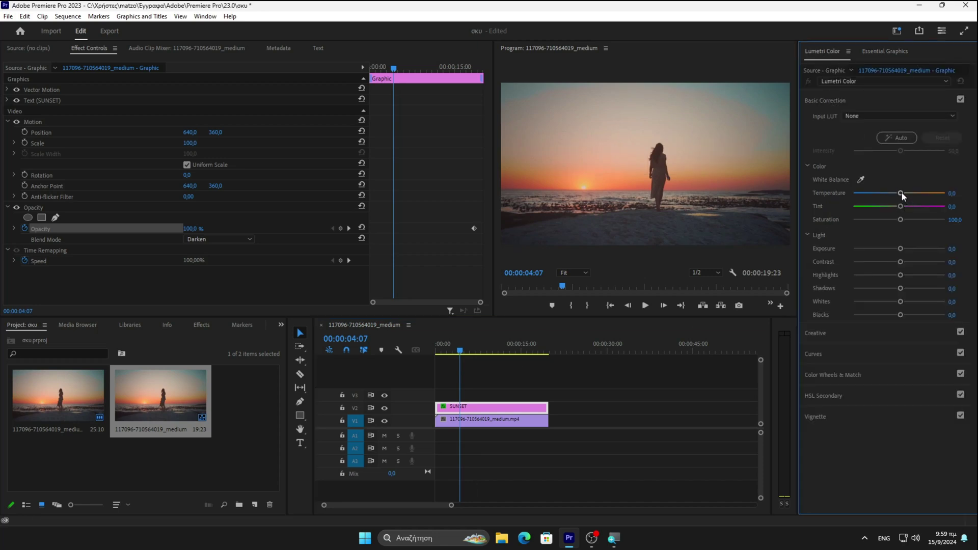
drag(901, 193, 930, 194)
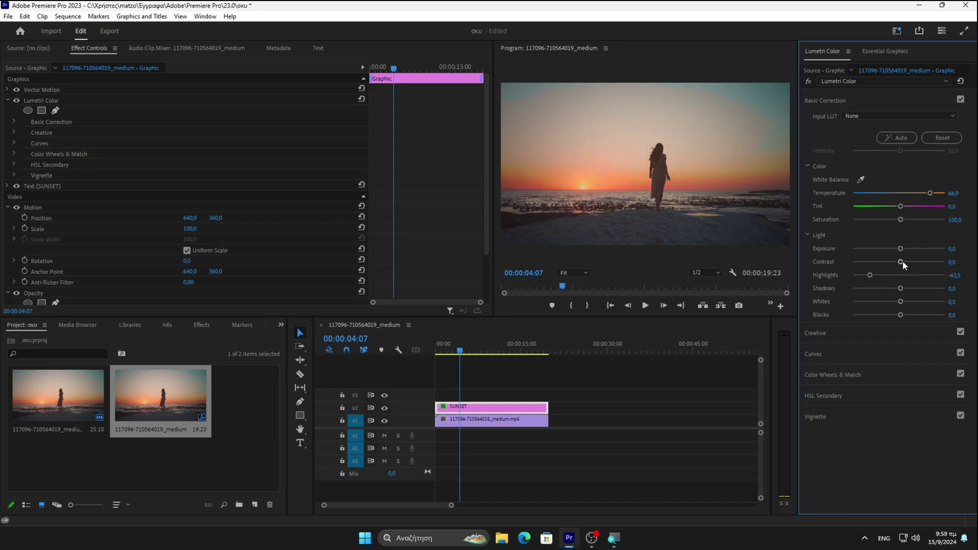
mouse_move(899, 250)
mouse_down()
mouse_move(910, 247)
mouse_move(883, 247)
mouse_up()
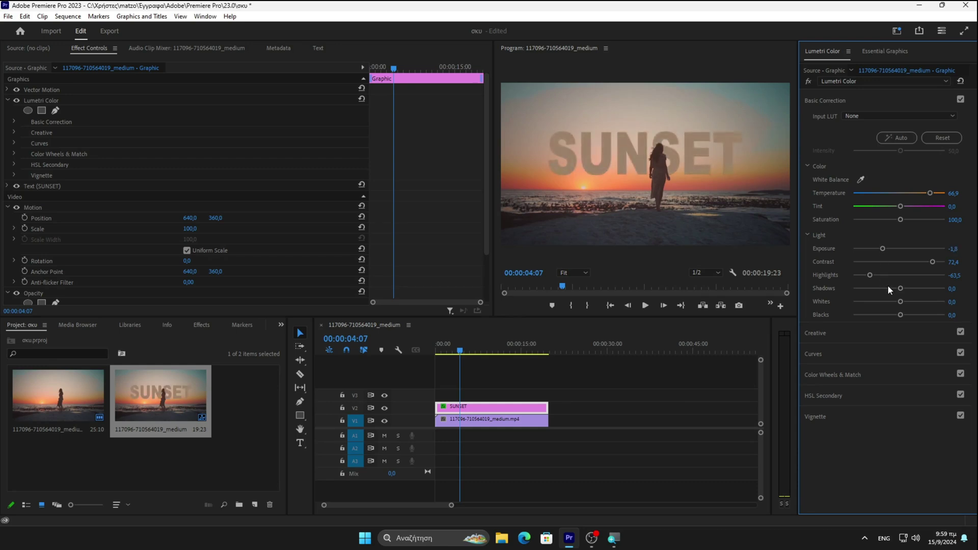
mouse_move(900, 288)
mouse_down()
mouse_move(920, 288)
mouse_move(886, 289)
mouse_move(914, 302)
mouse_up()
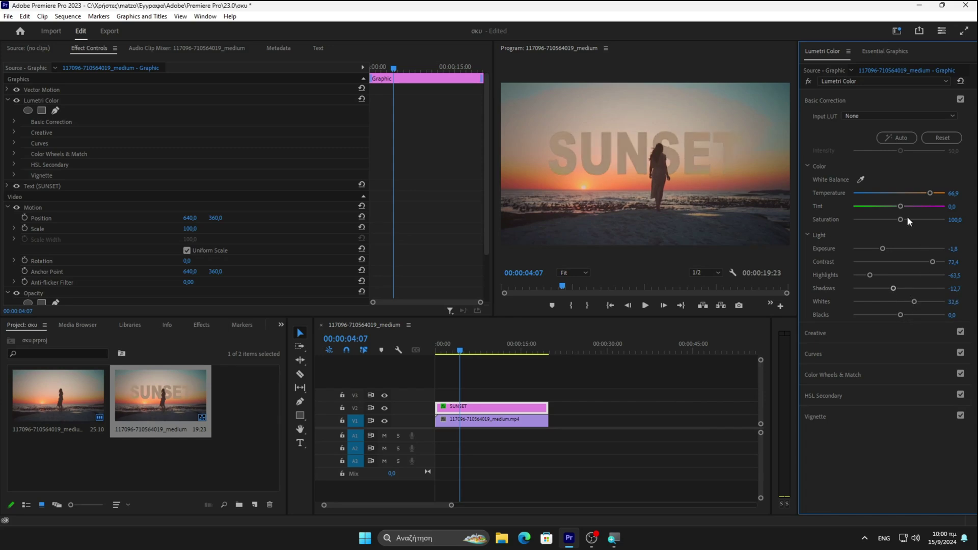
Refine the title's basic correction to tint 18.2, saturation 123.8, exposure -1.9, contrast 11.6, shadows -17.1 and blacks 65.7
drag(900, 206, 919, 220)
drag(928, 192, 927, 192)
drag(904, 194, 912, 194)
drag(885, 248, 883, 252)
drag(933, 262, 925, 315)
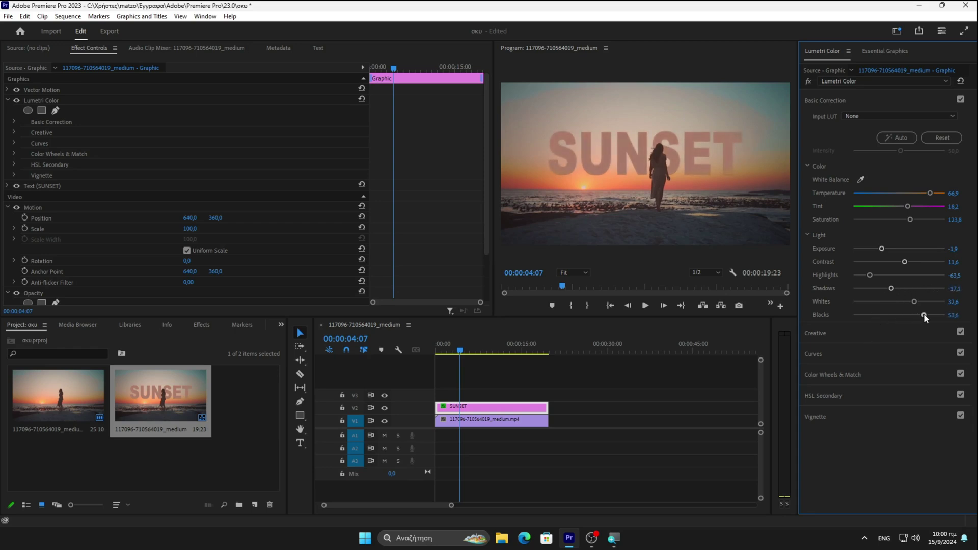
Shift the title's Creative highlight tint toward orange and lower its tint balance
click(859, 332)
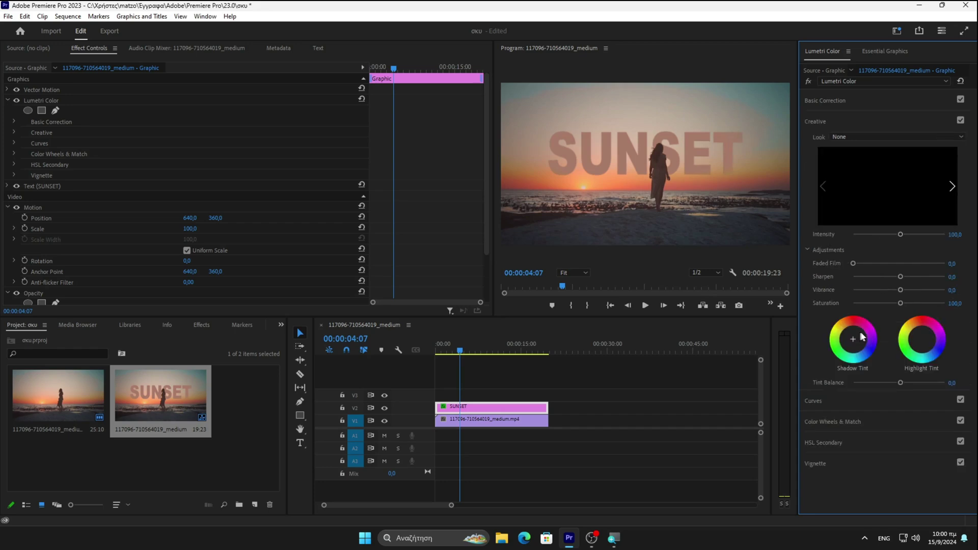
click(909, 321)
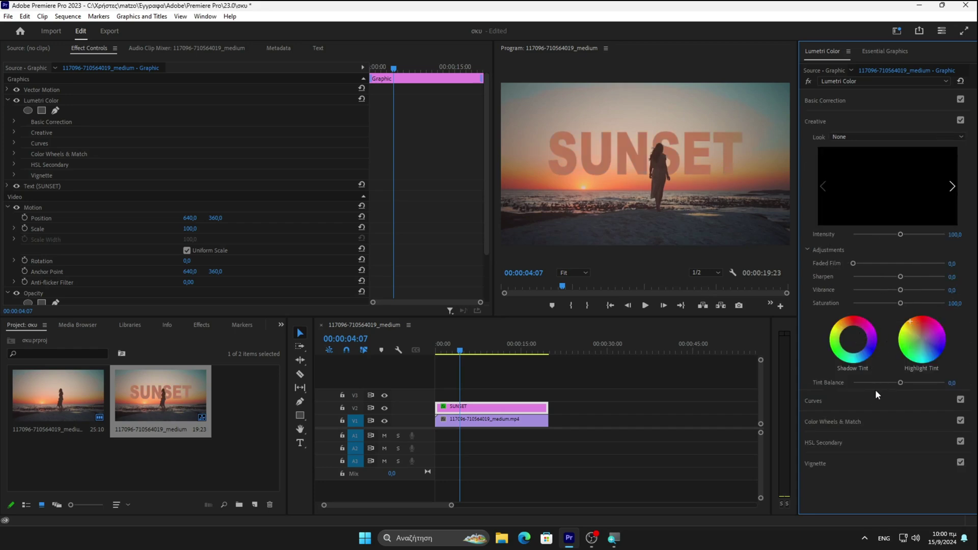
mouse_move(902, 382)
mouse_down()
mouse_move(922, 383)
mouse_move(885, 385)
mouse_up()
Lower the upper part of the title's RGB curve and set highlights to -40.3, shadows to 30.4 and exposure to -1.8
click(841, 406)
mouse_move(905, 245)
mouse_down()
mouse_move(919, 252)
mouse_move(909, 226)
mouse_move(917, 244)
mouse_up()
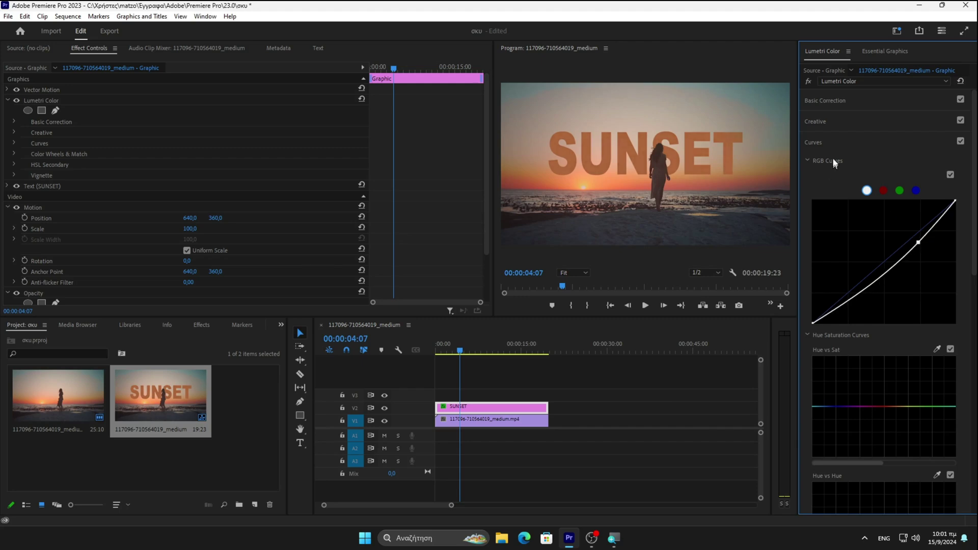
click(823, 99)
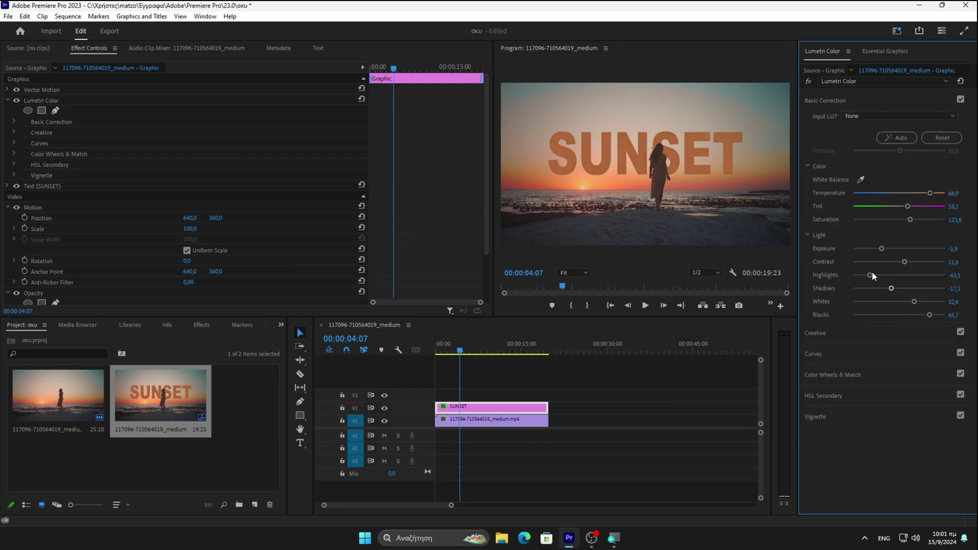
drag(891, 288, 881, 250)
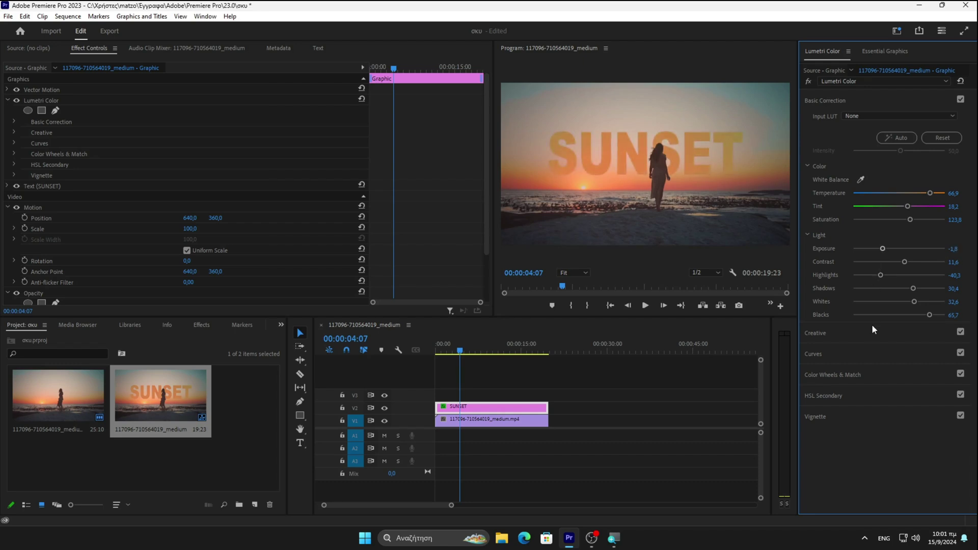
Set the title's HSL Secondary correction to contrast -6.1 and saturation 46.4
click(837, 396)
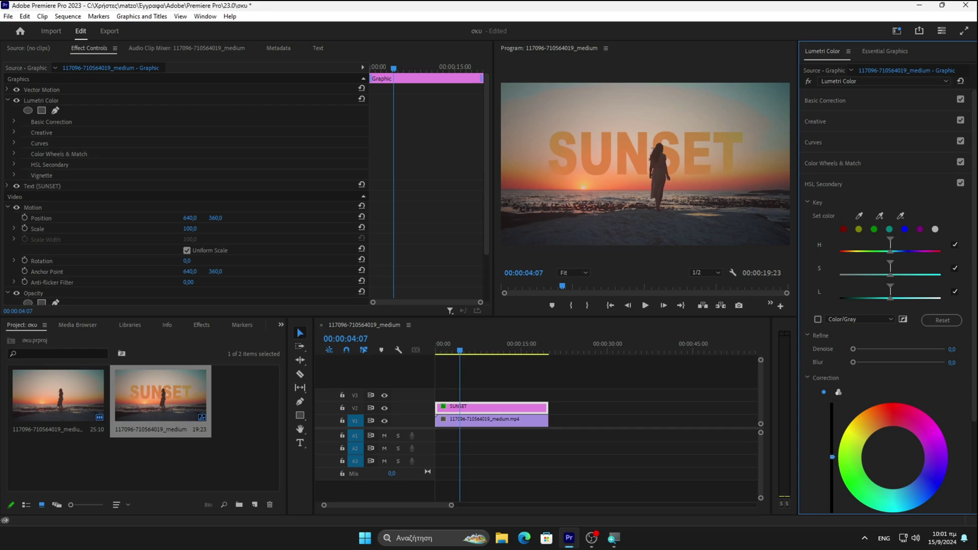
scroll(876, 375, down, 3)
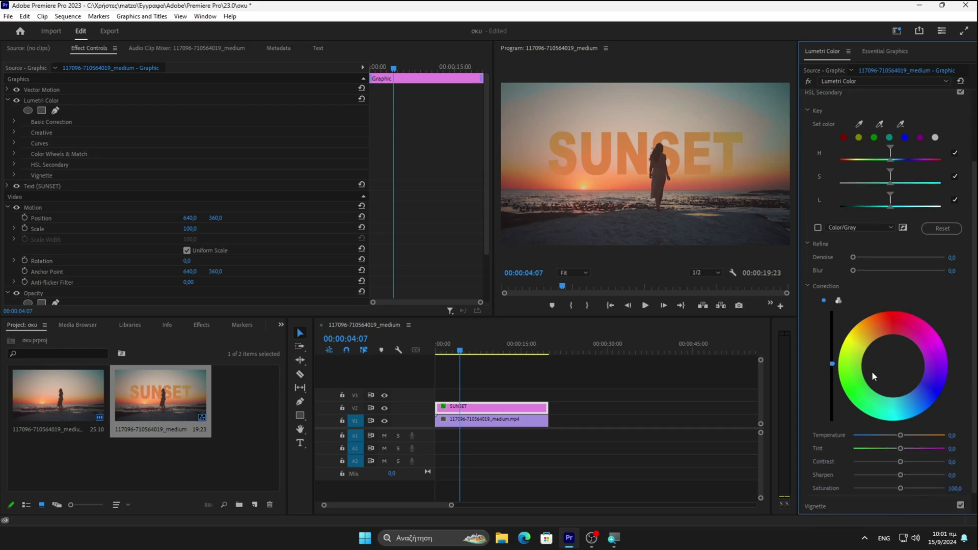
drag(901, 463, 918, 462)
drag(901, 488, 875, 489)
Move the SUNSET title up to vertical position 375.3, center it horizontally and play the sequence from the start
drag(443, 345, 547, 346)
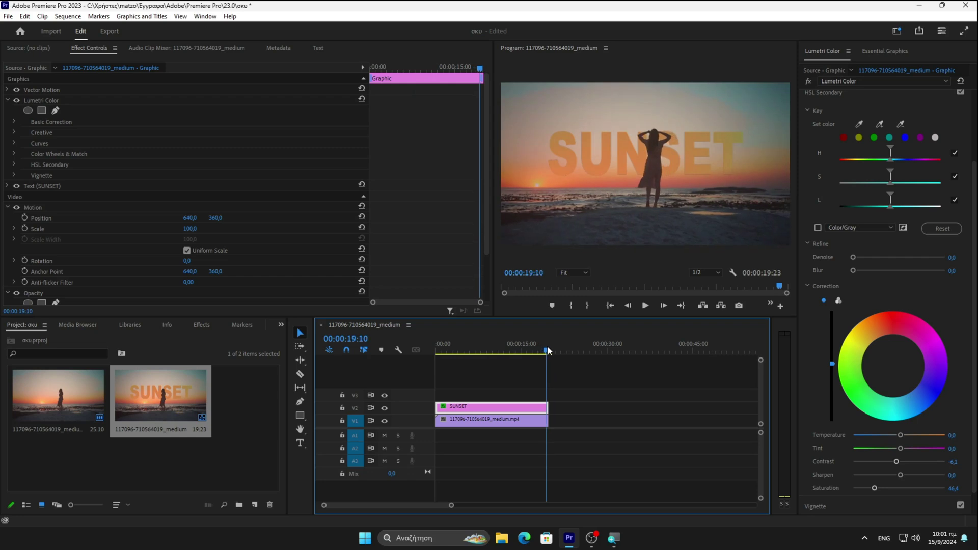
double_click(470, 406)
click(638, 149)
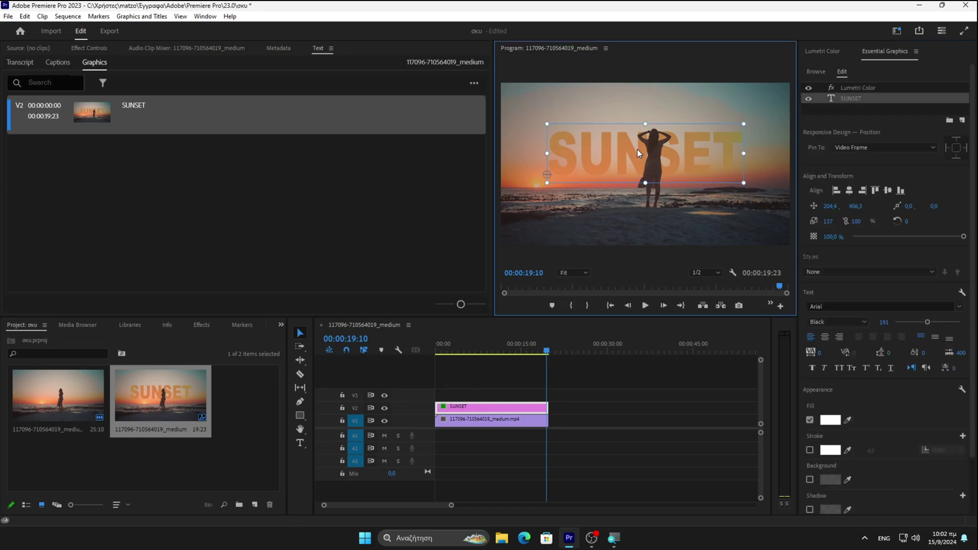
drag(637, 149, 640, 141)
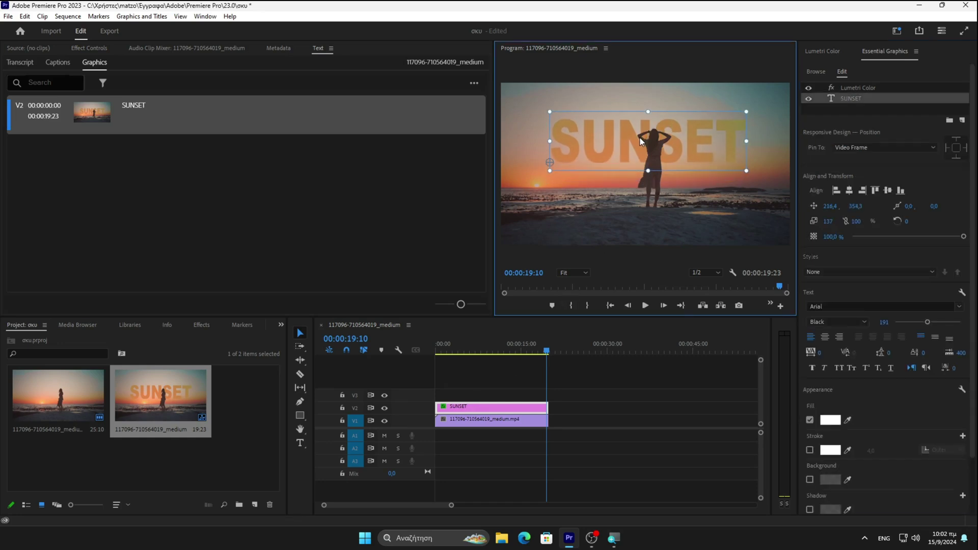
click(478, 355)
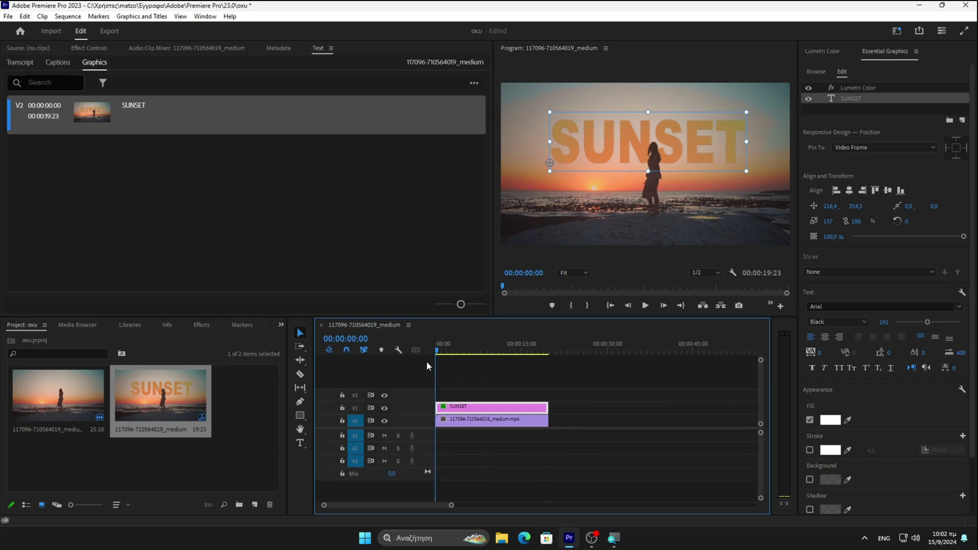
drag(436, 352, 544, 352)
drag(625, 158, 625, 166)
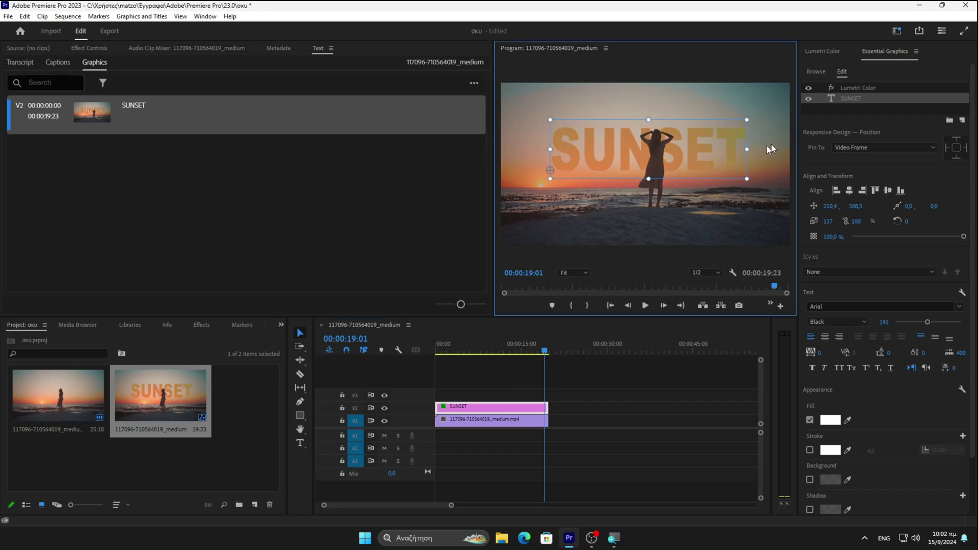
drag(729, 153, 728, 150)
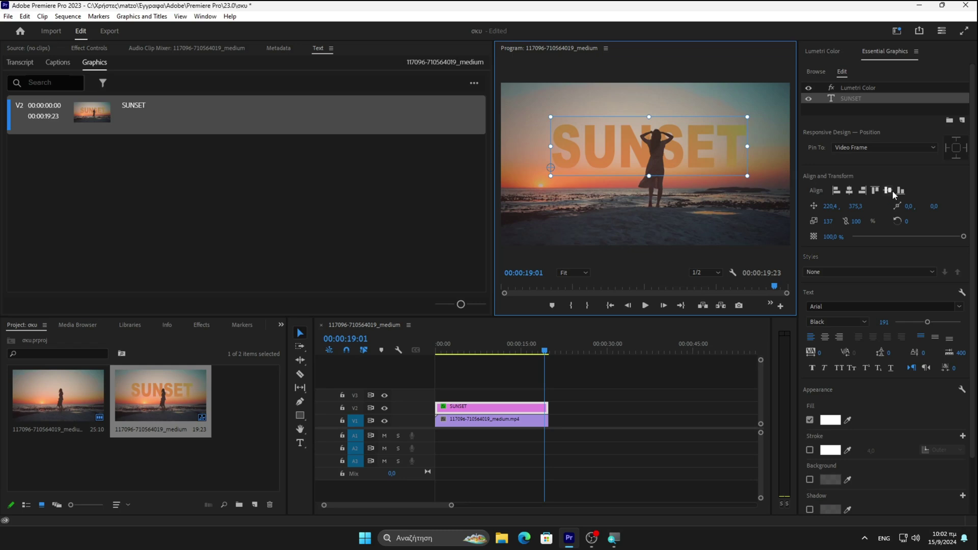
click(848, 191)
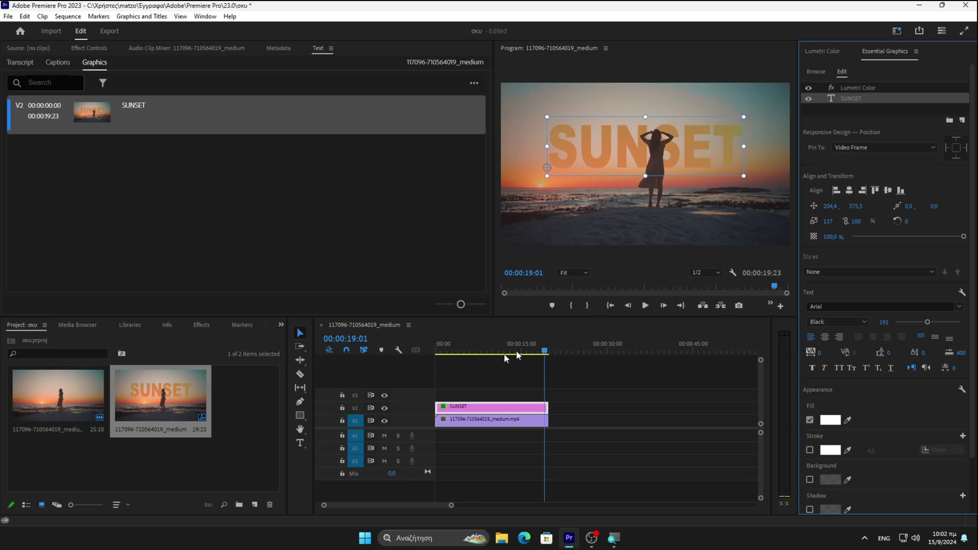
drag(536, 350, 430, 359)
click(645, 306)
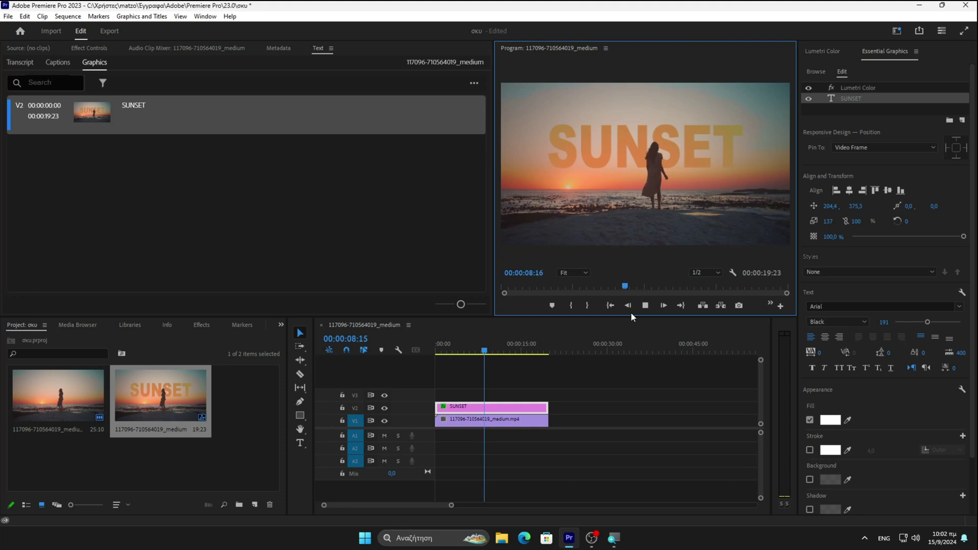
Warm the beach clip on V1 with Lumetri Color, setting temperature to 30.4 and tint to 40.3
click(466, 347)
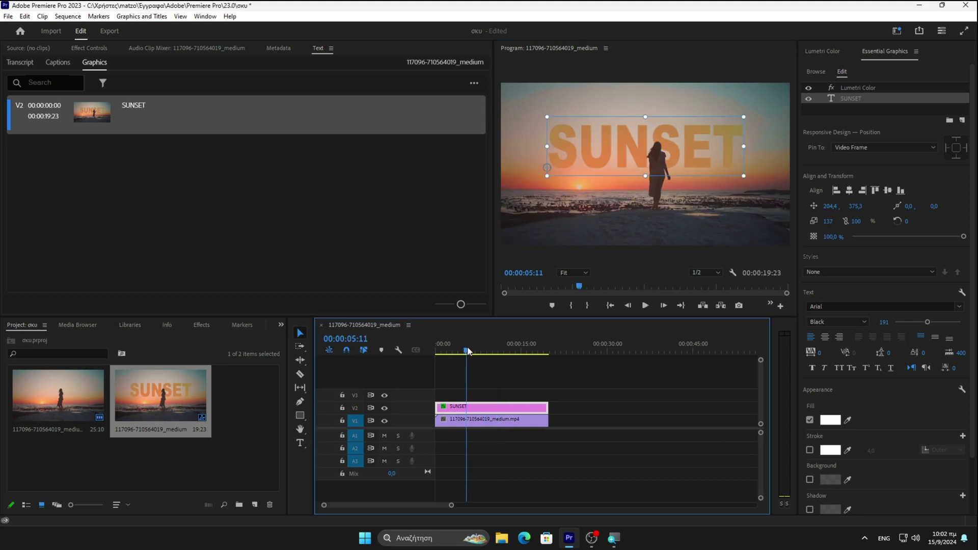
click(508, 418)
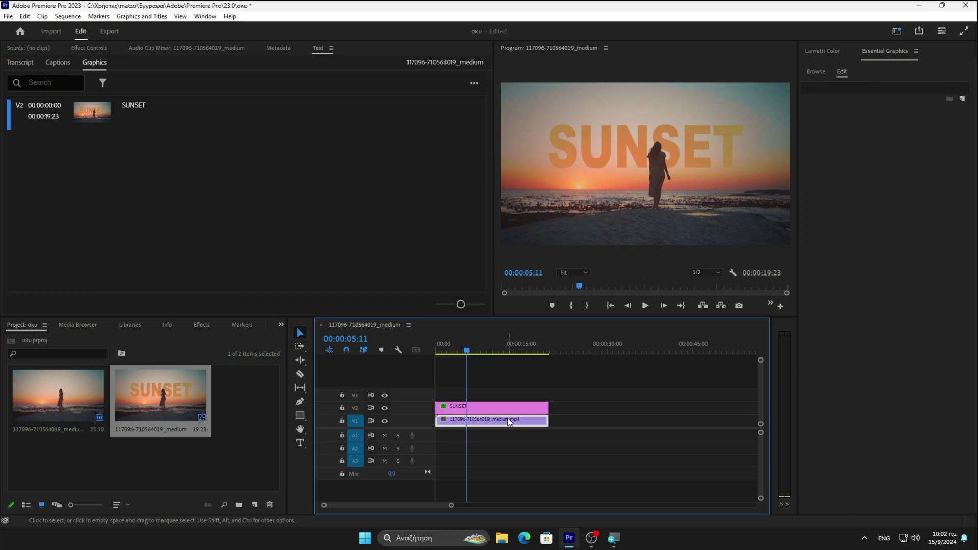
click(817, 52)
scroll(892, 298, up, 4)
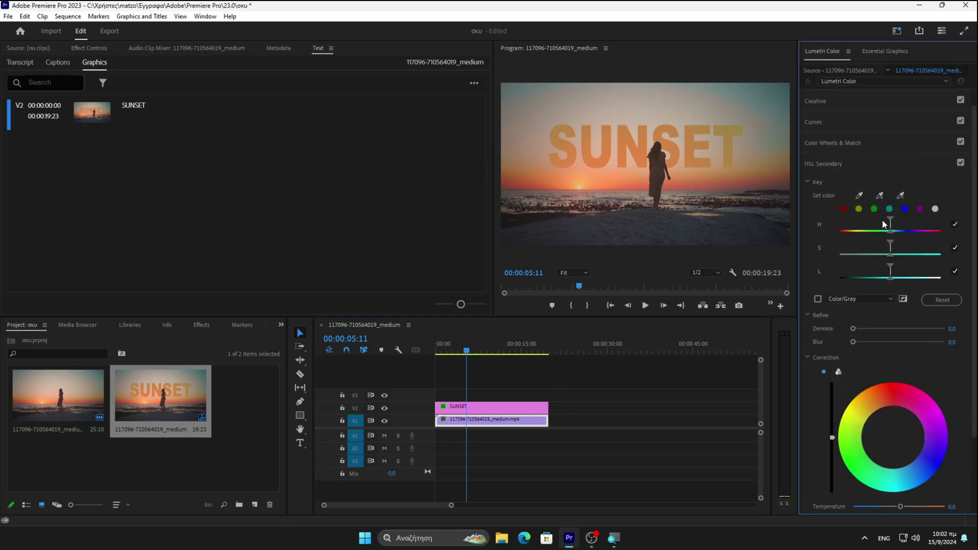
click(855, 99)
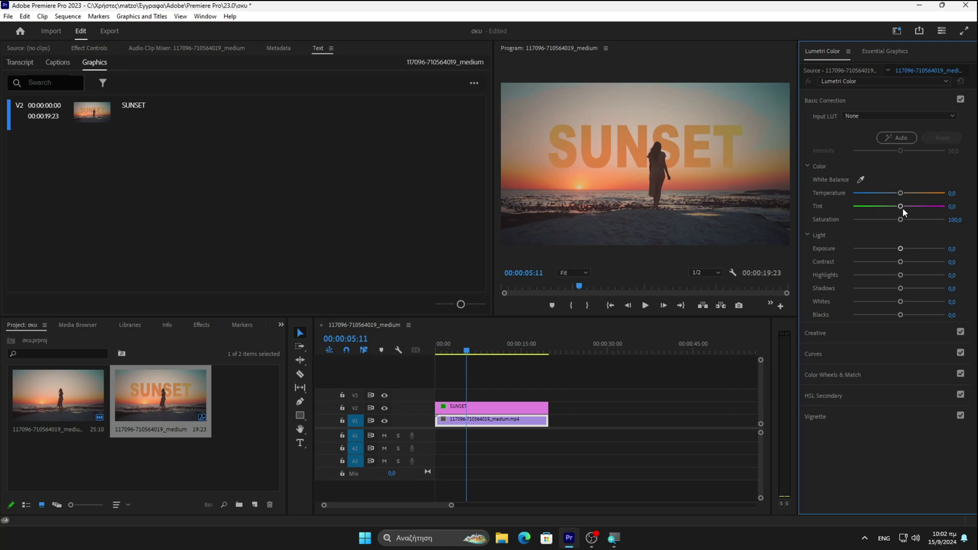
drag(900, 206, 917, 193)
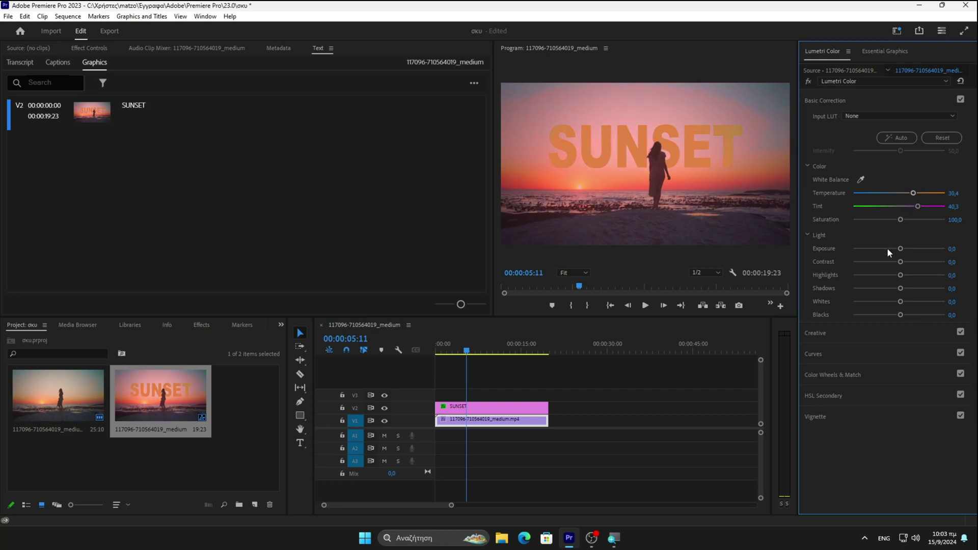
Set the beach clip's exposure to 0.6, contrast to 6.1, shadows to 3.9, whites to 8.3 and saturation to 129.3
drag(901, 248, 902, 305)
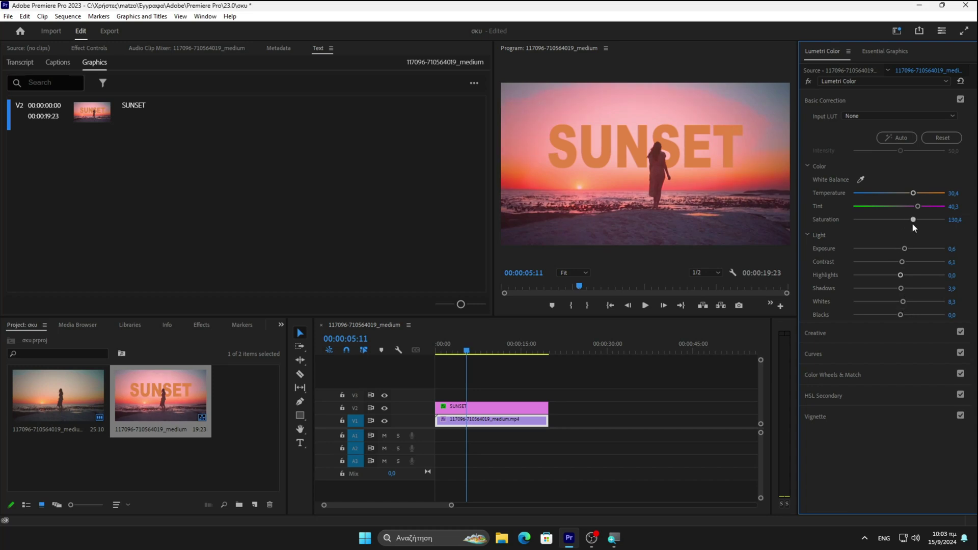
mouse_move(921, 224)
mouse_down()
mouse_move(895, 228)
mouse_move(913, 226)
mouse_up()
drag(466, 350, 435, 338)
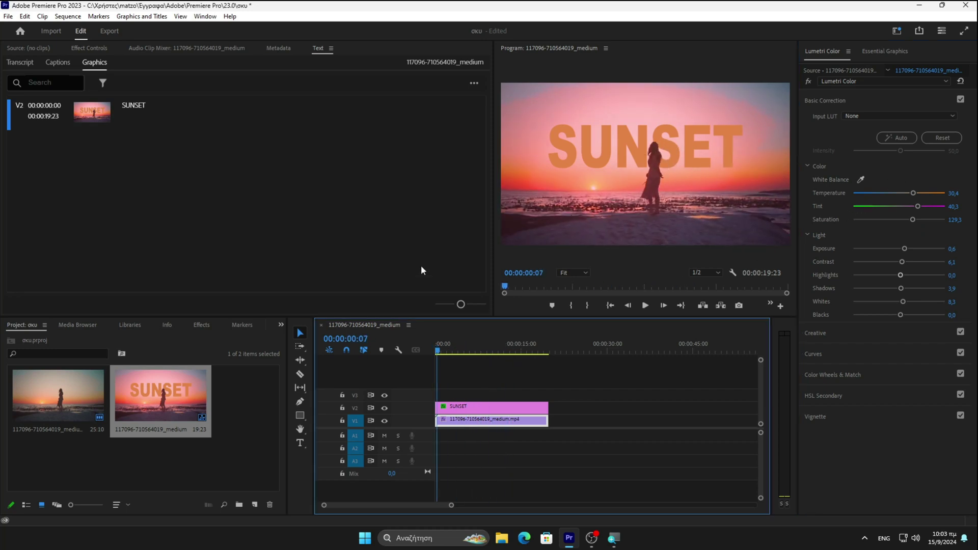